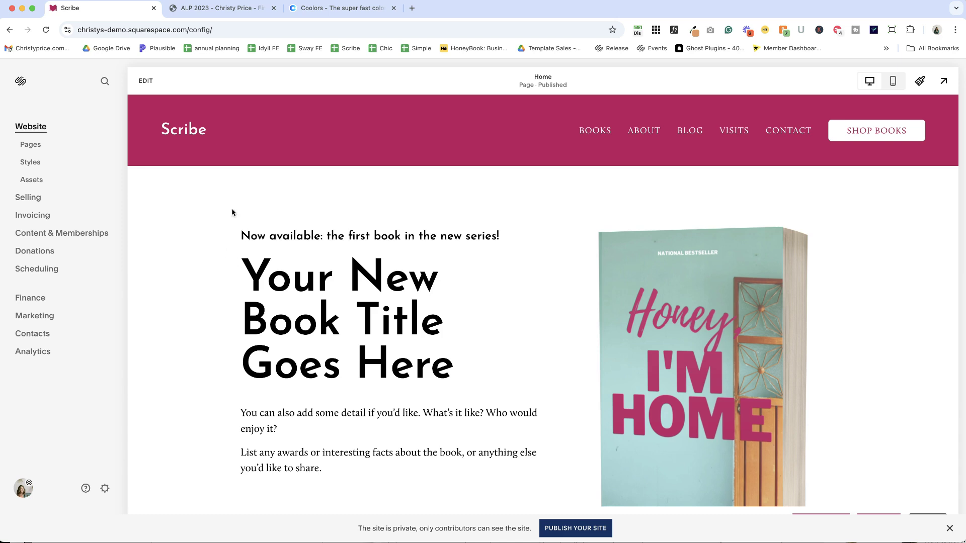
Step: Open the Site Styles panel beside the Scribe home page
{"action": "left_click", "coordinate": [30, 164]}
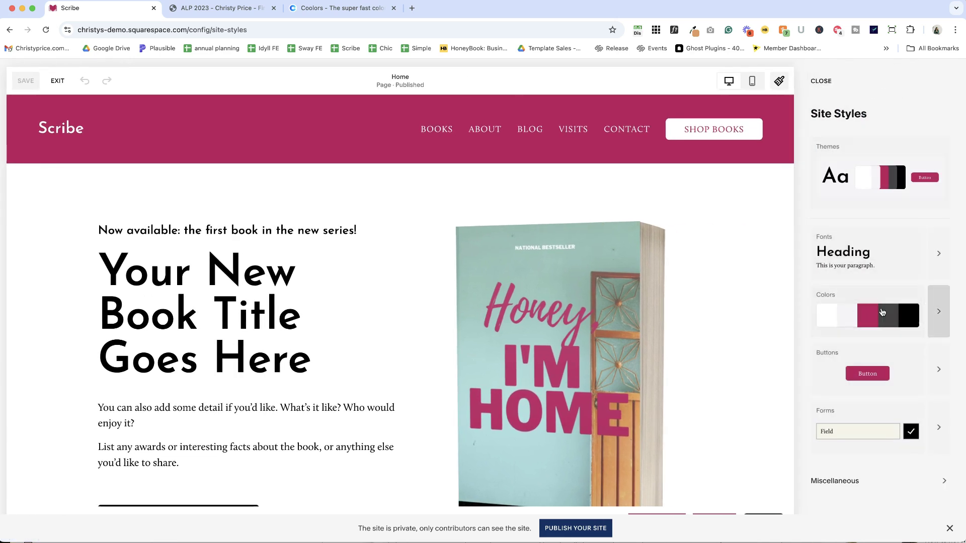
Step: Search the site settings for 'colors', then reopen Site Styles with its white, magenta, gray and black palette
{"action": "left_click", "coordinate": [58, 80]}
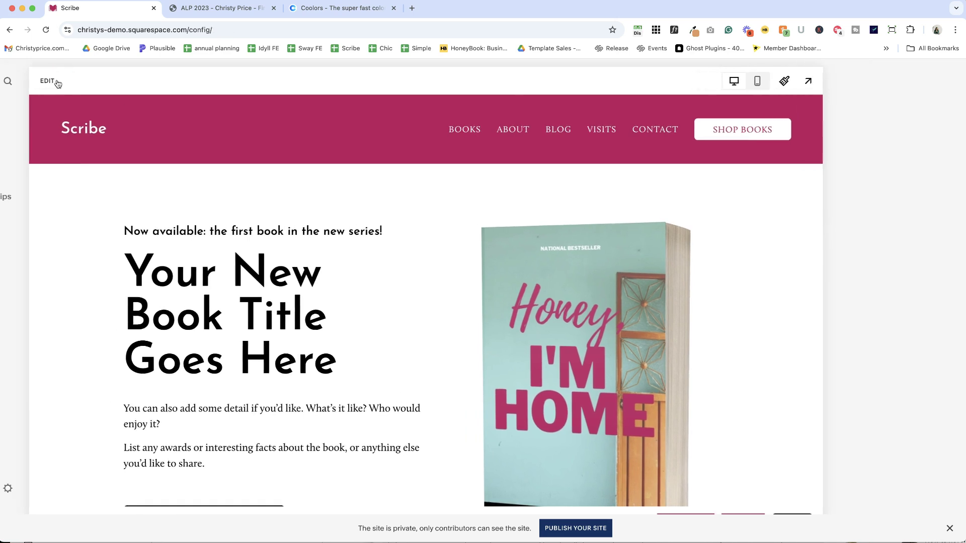
{"action": "left_click", "coordinate": [106, 83]}
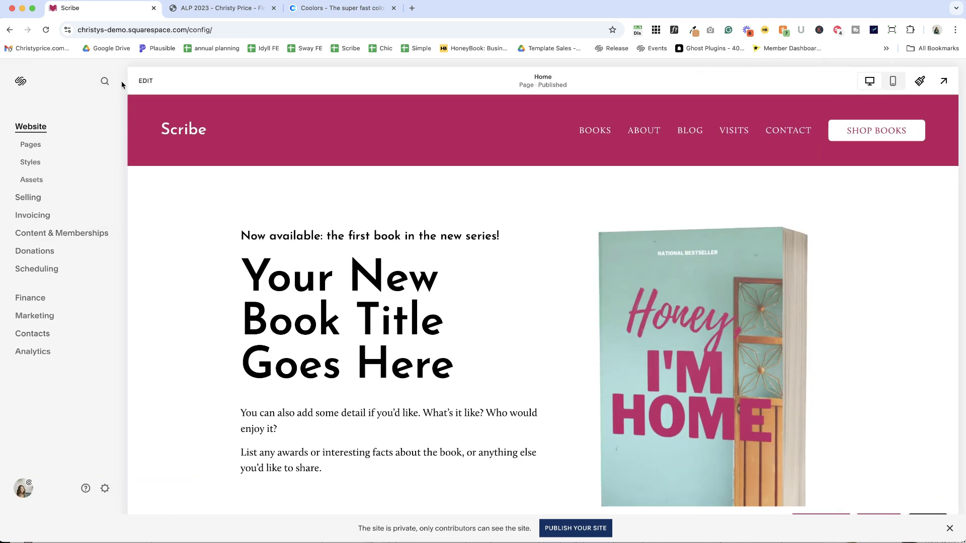
{"action": "type", "text": "colors"}
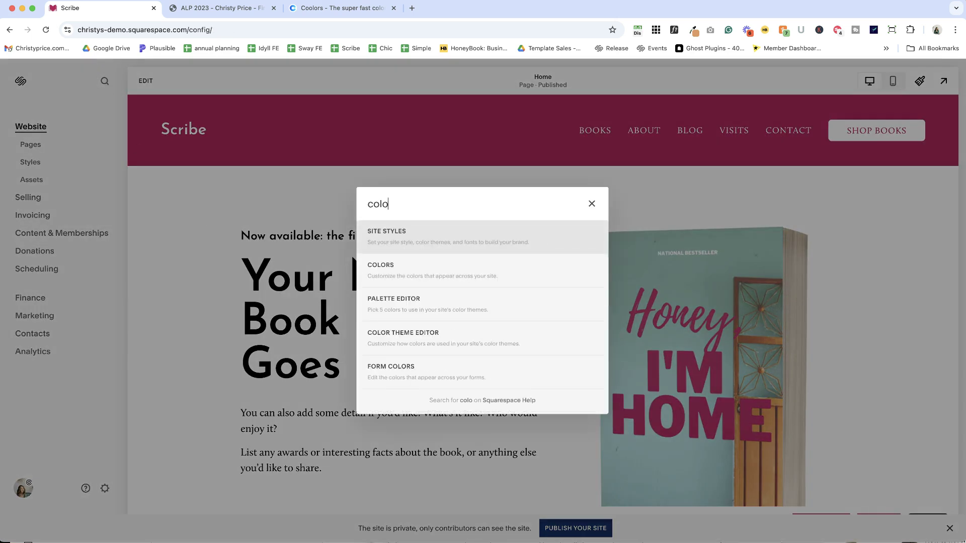
{"action": "left_click", "coordinate": [431, 247]}
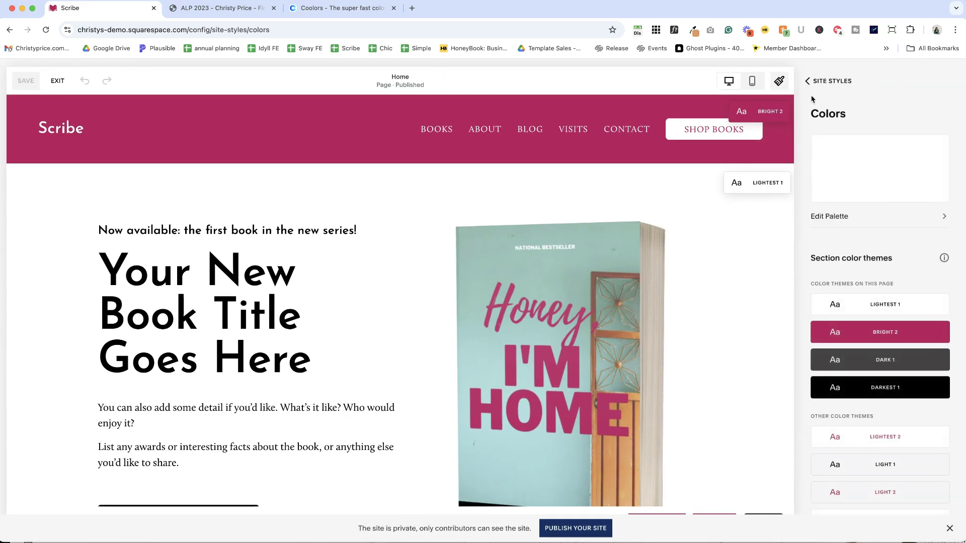
{"action": "left_click", "coordinate": [819, 81]}
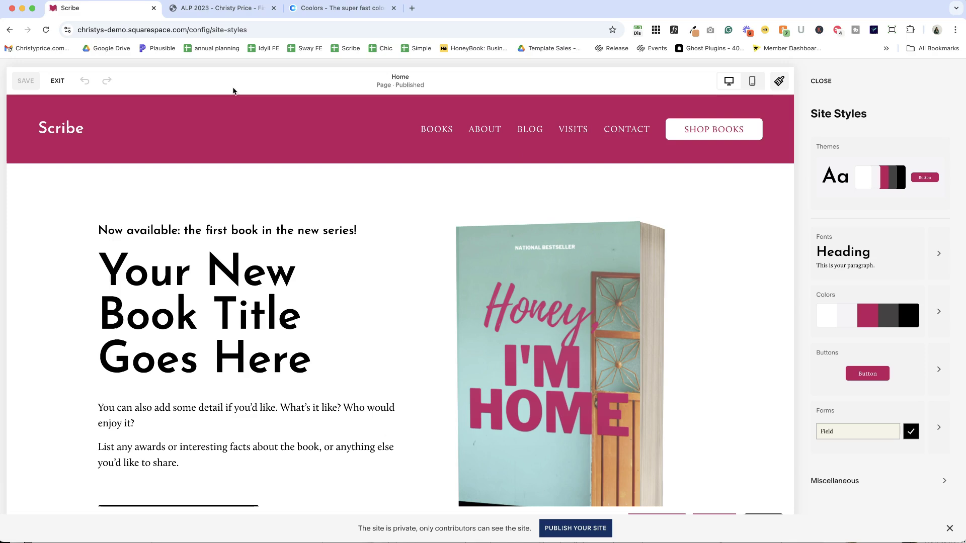
{"action": "left_click", "coordinate": [829, 82]}
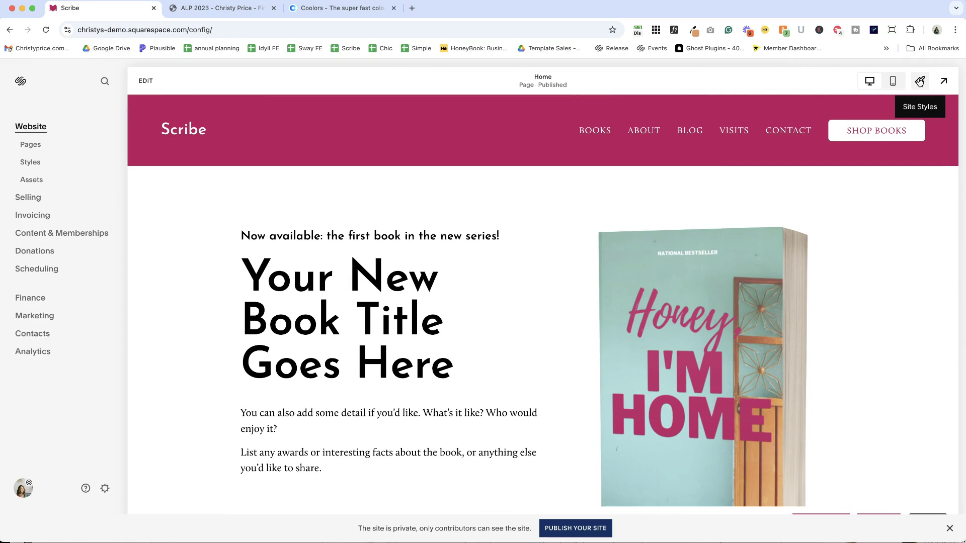
{"action": "left_click", "coordinate": [920, 82]}
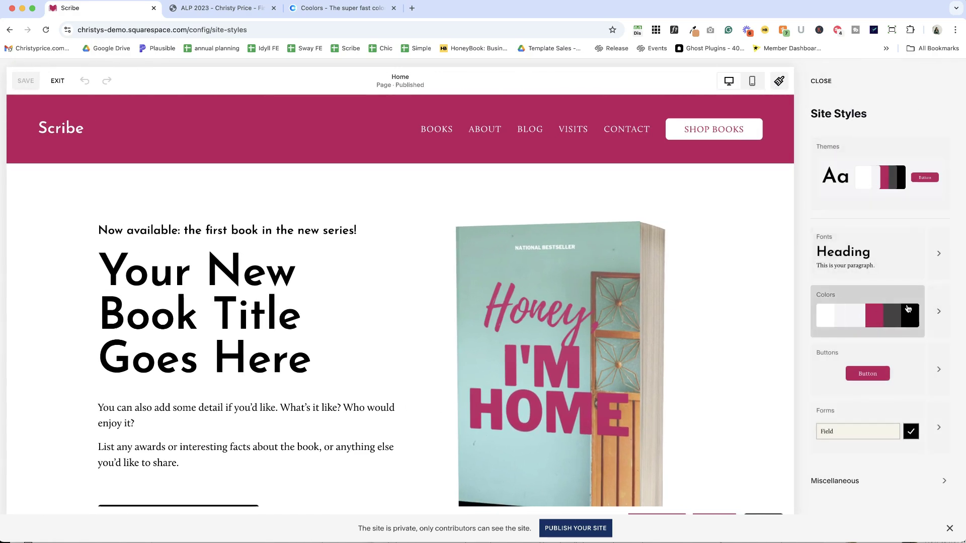
Step: Open the Colors settings listing the section themes Lightest 1, Bright 2, Dark 1 and Darkest 1
{"action": "left_click", "coordinate": [906, 295]}
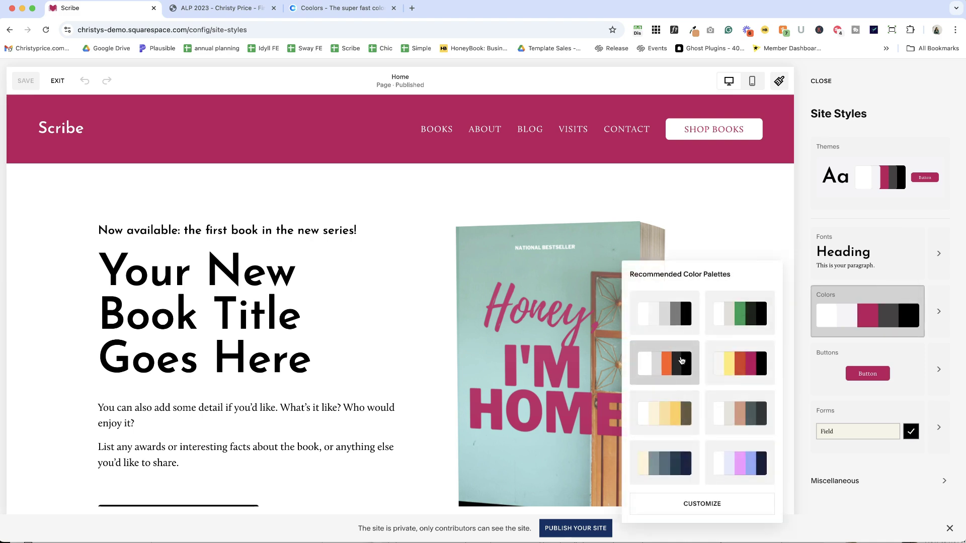
{"action": "left_click", "coordinate": [942, 310]}
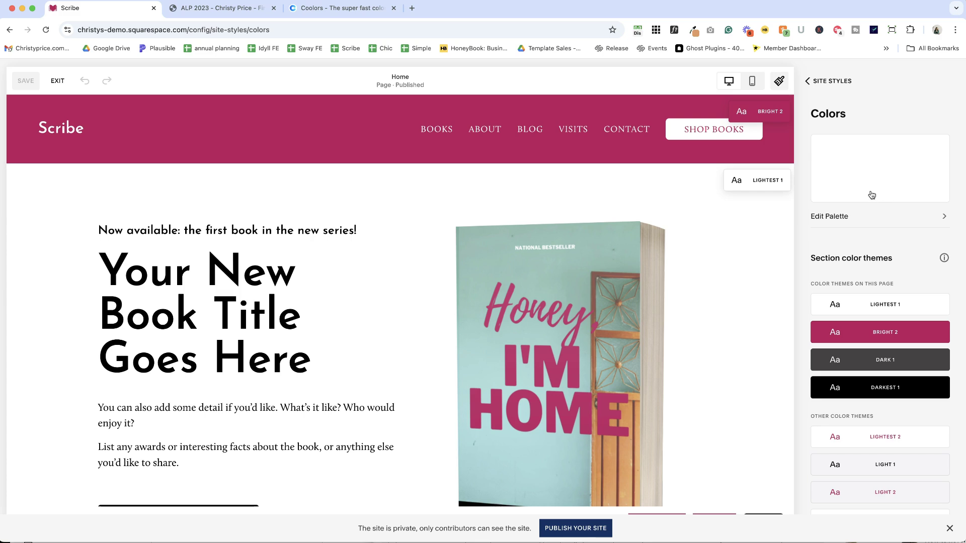
{"action": "left_click", "coordinate": [869, 216]}
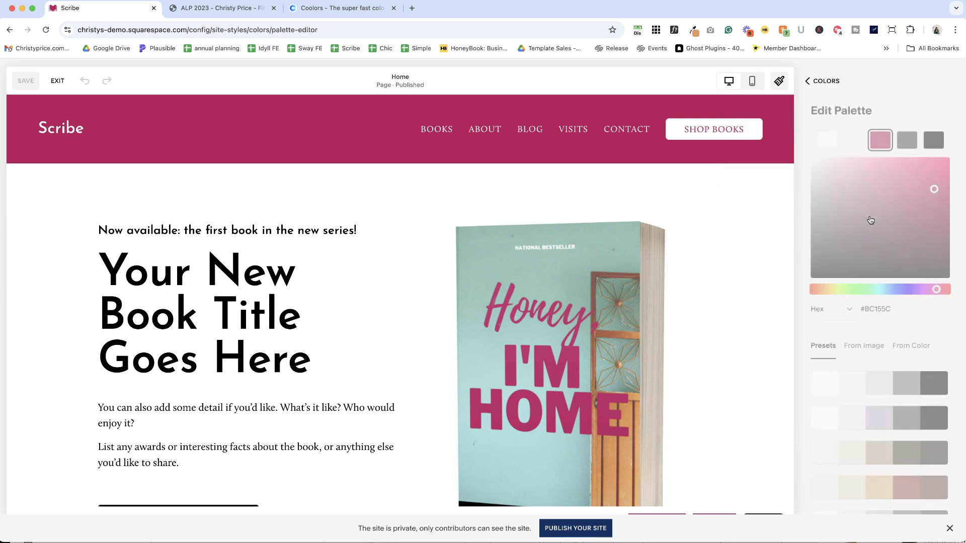
{"action": "left_click", "coordinate": [826, 146]}
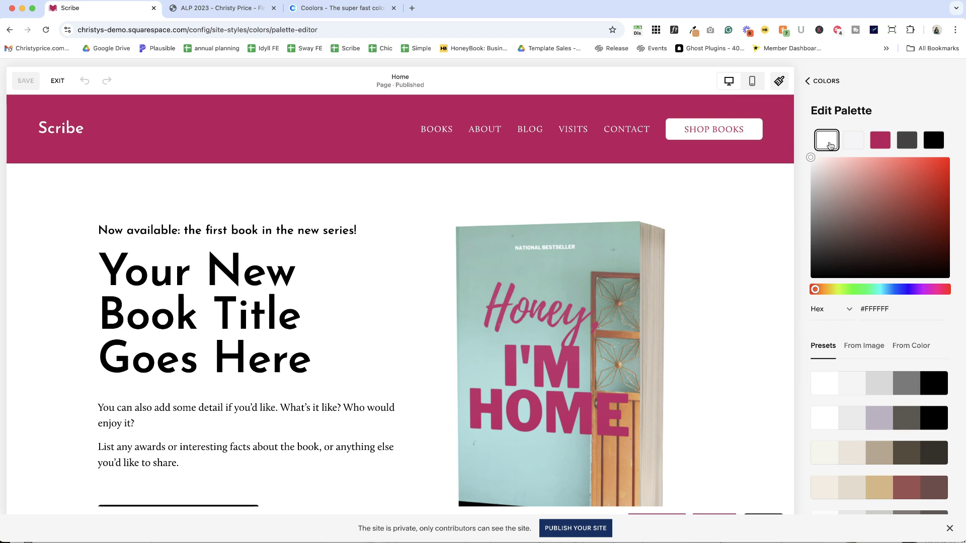
{"action": "left_click", "coordinate": [942, 145]}
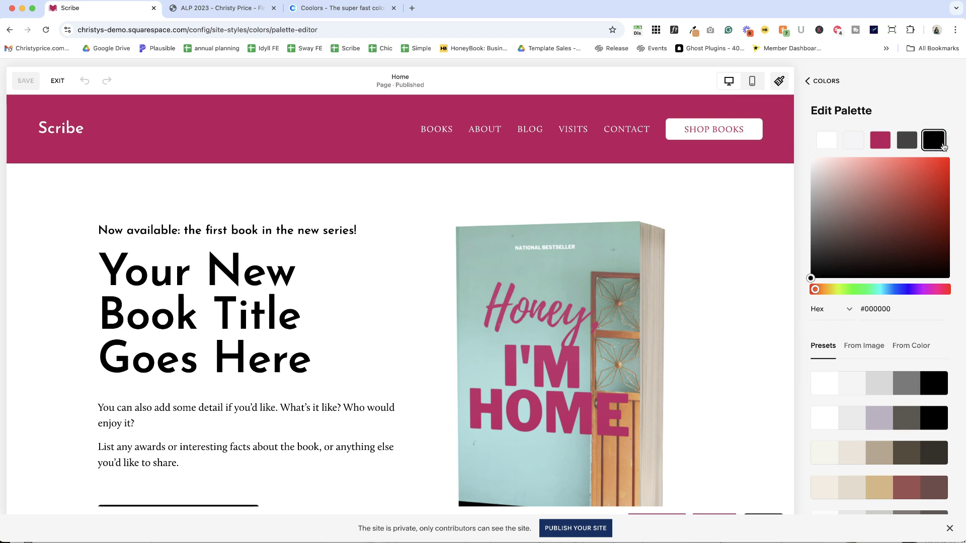
{"action": "left_click", "coordinate": [856, 143]}
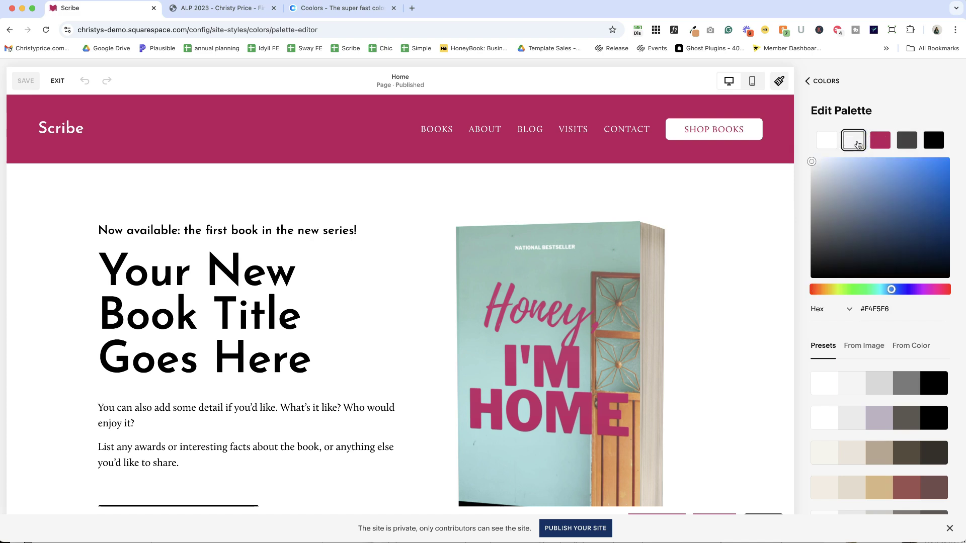
{"action": "left_click", "coordinate": [908, 144]}
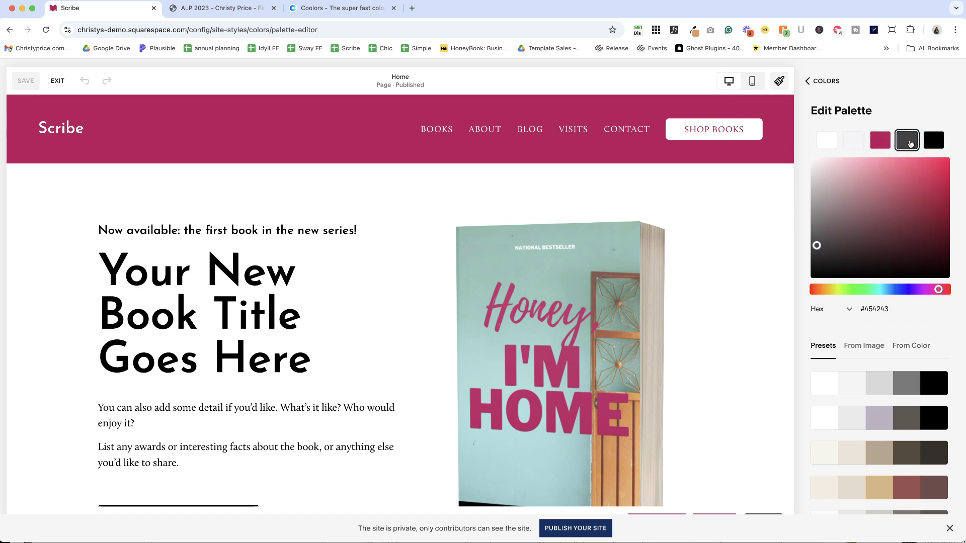
{"action": "left_click", "coordinate": [881, 149]}
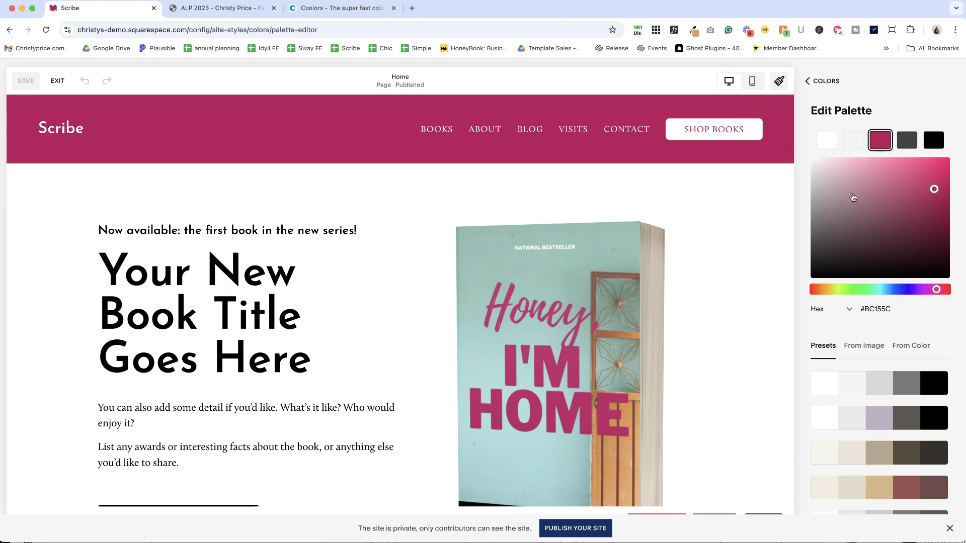
Step: Try the grey, beige-and-brown, and pink-and-yellow preset palettes on the site
{"action": "scroll", "coordinate": [838, 349], "scroll_direction": "down", "scroll_amount": 3}
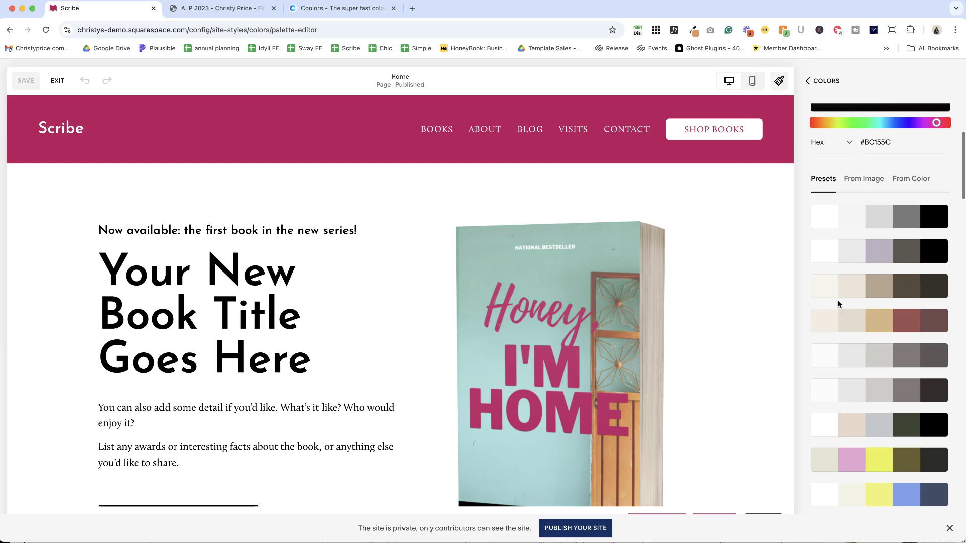
{"action": "left_click", "coordinate": [845, 221]}
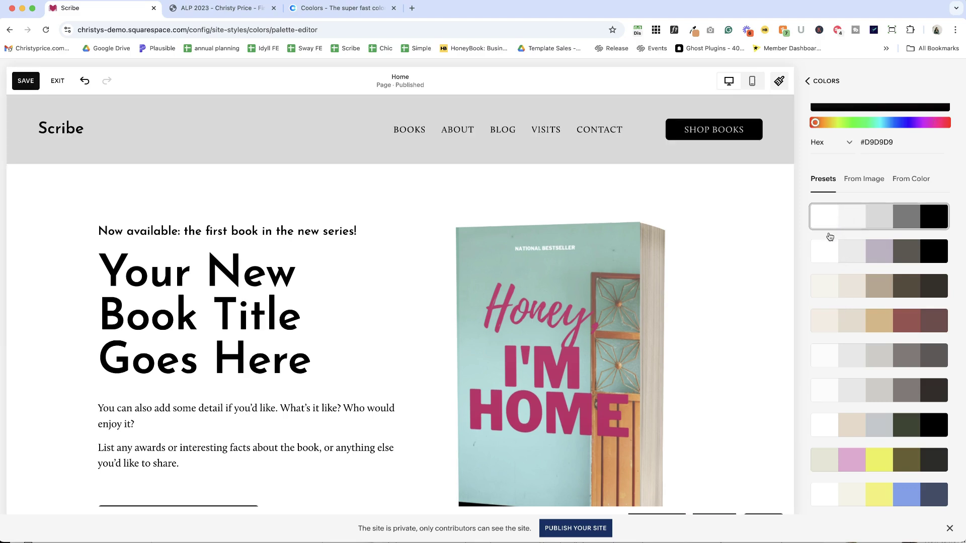
{"action": "scroll", "coordinate": [683, 302], "scroll_direction": "down", "scroll_amount": 10}
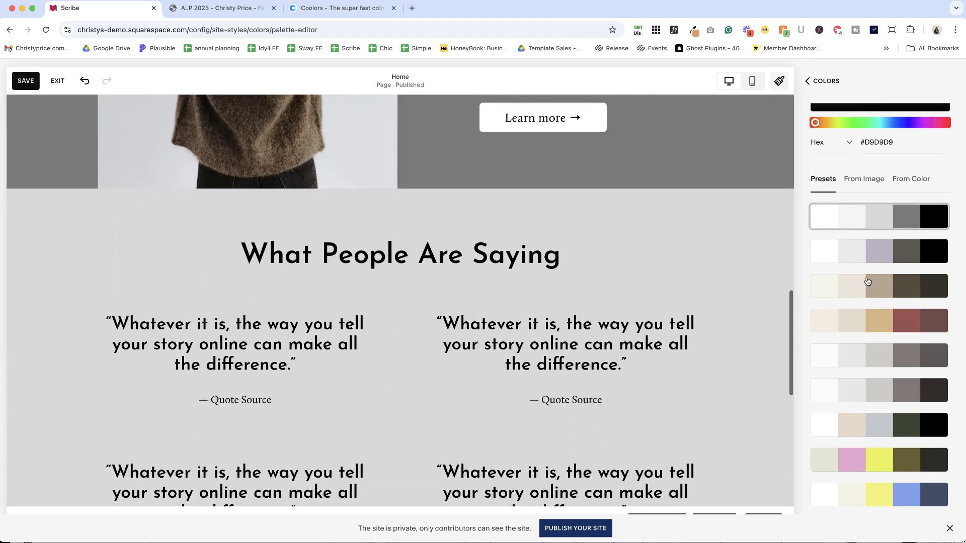
{"action": "left_click", "coordinate": [869, 284]}
{"action": "scroll", "coordinate": [668, 334], "scroll_direction": "up", "scroll_amount": 10}
{"action": "scroll", "coordinate": [669, 337], "scroll_direction": "up", "scroll_amount": 5}
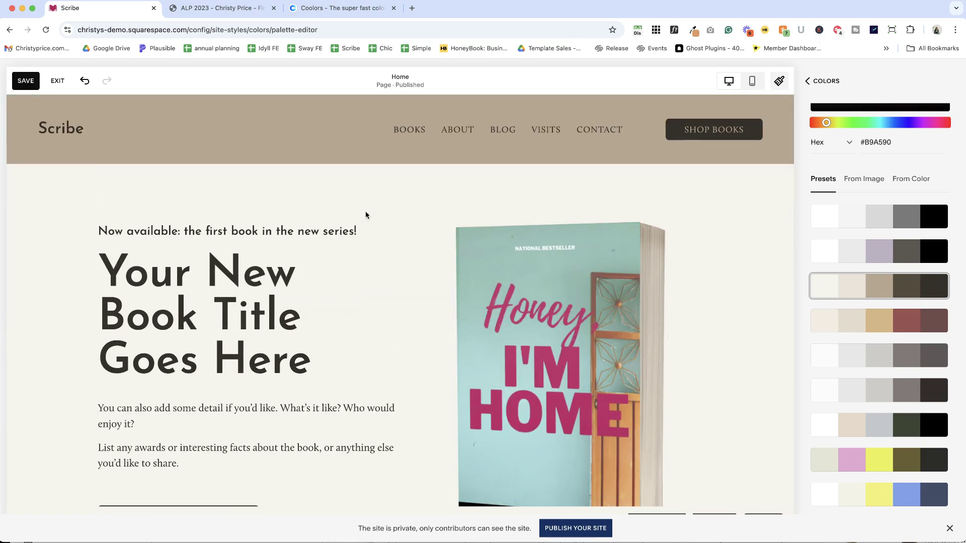
{"action": "scroll", "coordinate": [427, 196], "scroll_direction": "down", "scroll_amount": 3}
{"action": "left_click", "coordinate": [862, 455]}
Step: Apply the cream, slate-blue and navy preset palette and open it for editing
{"action": "scroll", "coordinate": [674, 392], "scroll_direction": "down", "scroll_amount": 3}
{"action": "scroll", "coordinate": [674, 392], "scroll_direction": "down", "scroll_amount": 10}
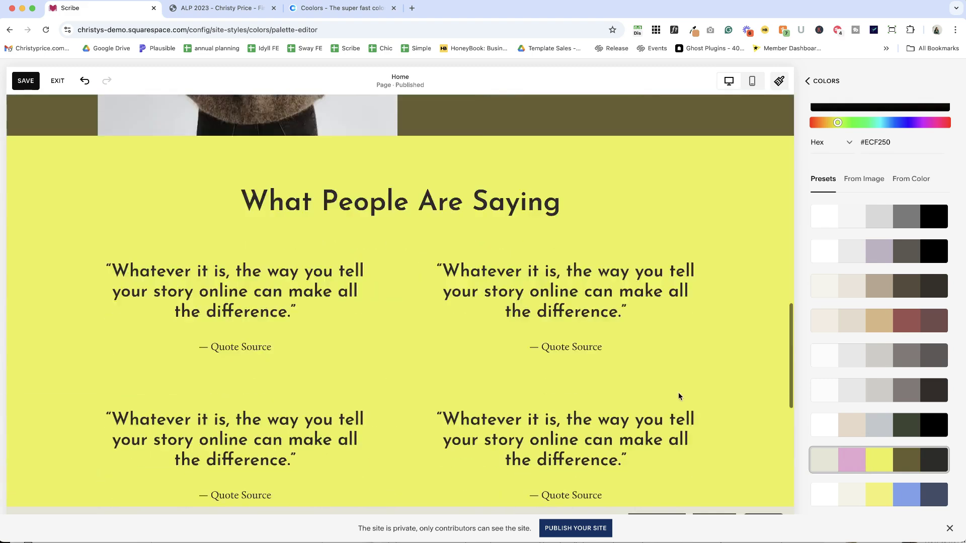
{"action": "scroll", "coordinate": [855, 432], "scroll_direction": "down", "scroll_amount": 4}
{"action": "left_click", "coordinate": [871, 417]}
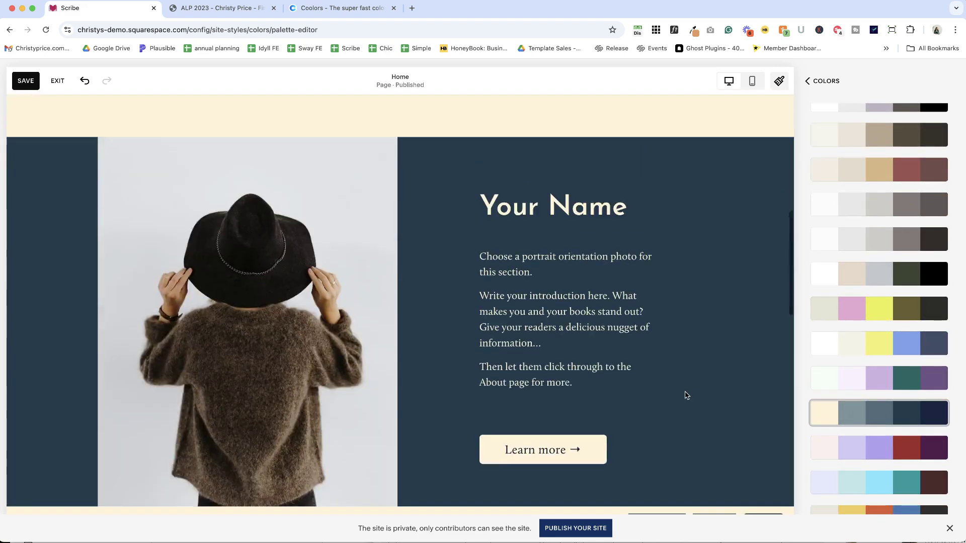
{"action": "scroll", "coordinate": [819, 409], "scroll_direction": "down", "scroll_amount": 5}
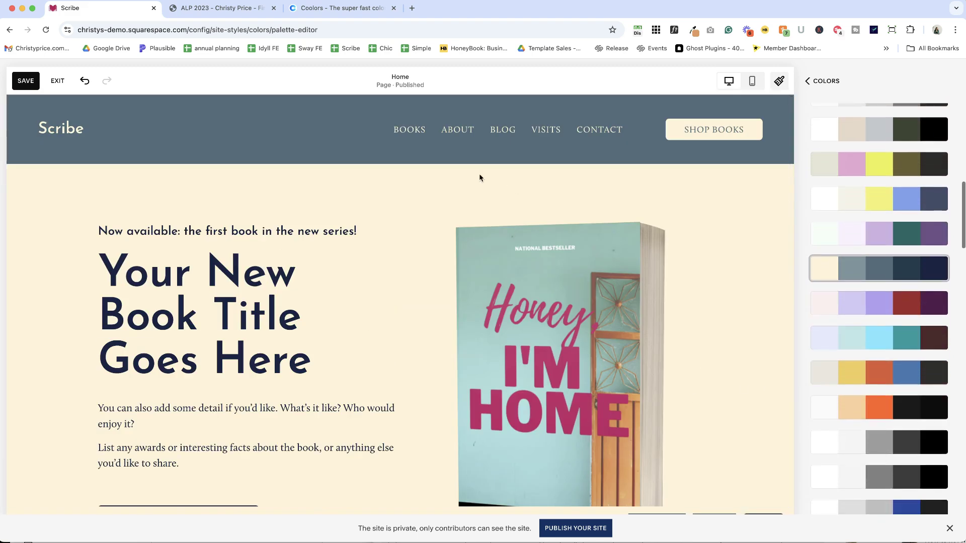
{"action": "scroll", "coordinate": [418, 225], "scroll_direction": "down", "scroll_amount": 8}
{"action": "scroll", "coordinate": [418, 225], "scroll_direction": "up", "scroll_amount": 10}
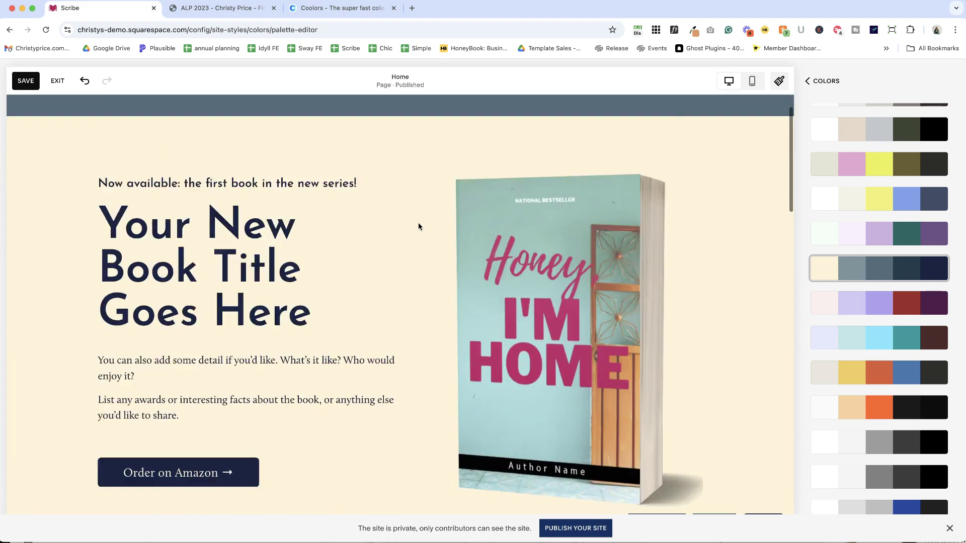
{"action": "left_click", "coordinate": [879, 268]}
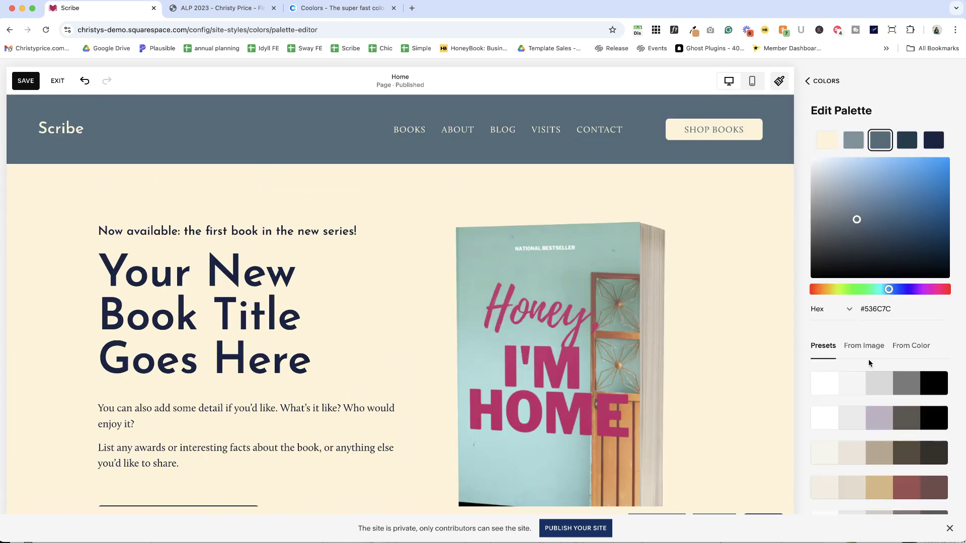
Step: Inspect the palette colours #7B949C, #536C7C, #213C4E and the navy #182241, then return to Colors
{"action": "left_click", "coordinate": [825, 82]}
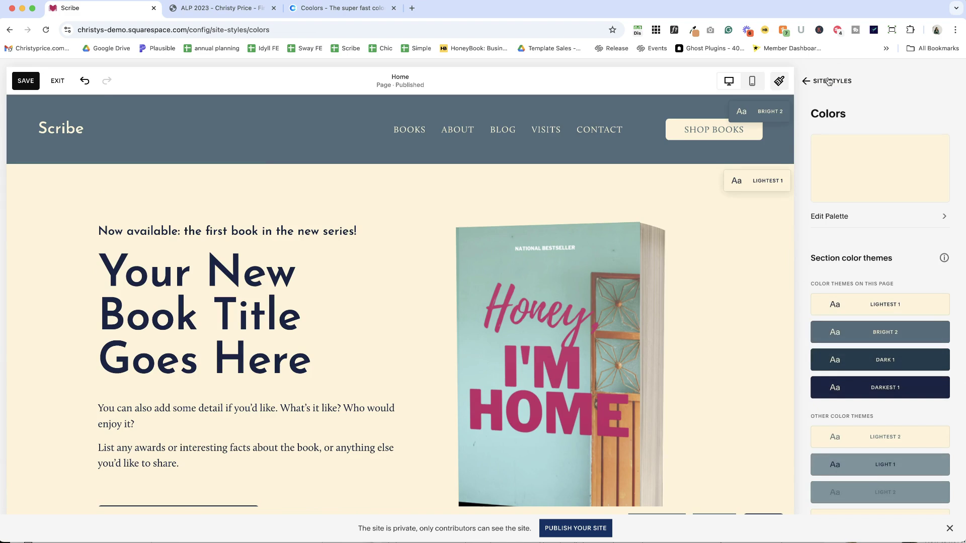
{"action": "left_click", "coordinate": [857, 220]}
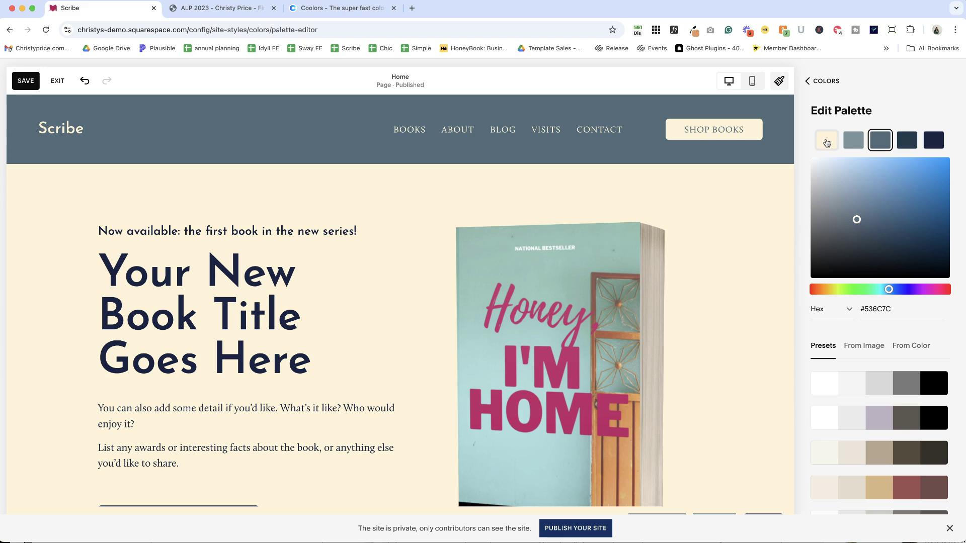
{"action": "left_click", "coordinate": [853, 146]}
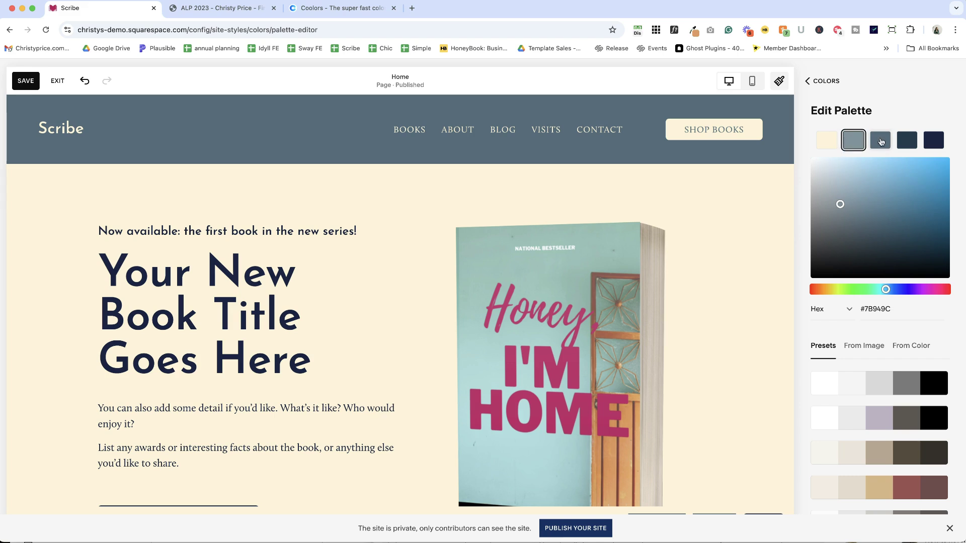
{"action": "left_click", "coordinate": [881, 142]}
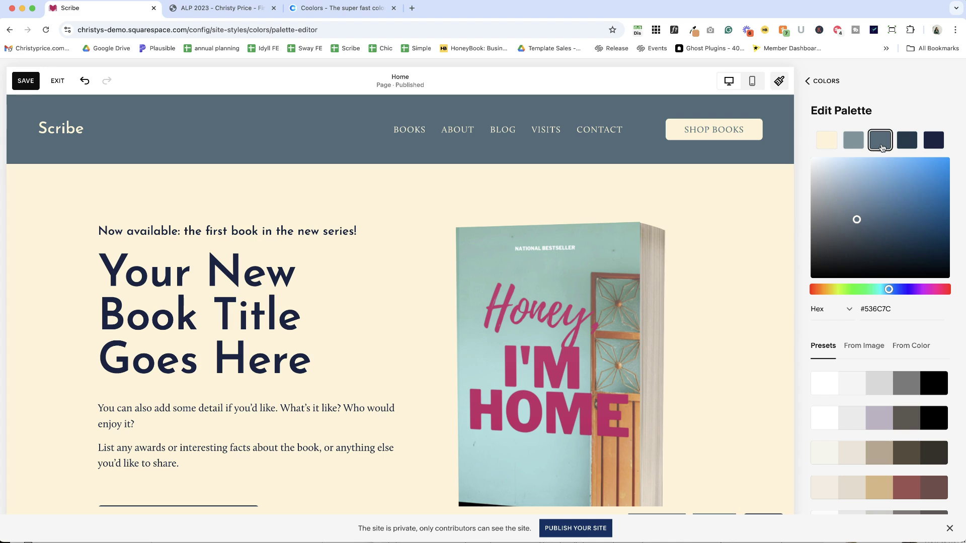
{"action": "left_click", "coordinate": [907, 144]}
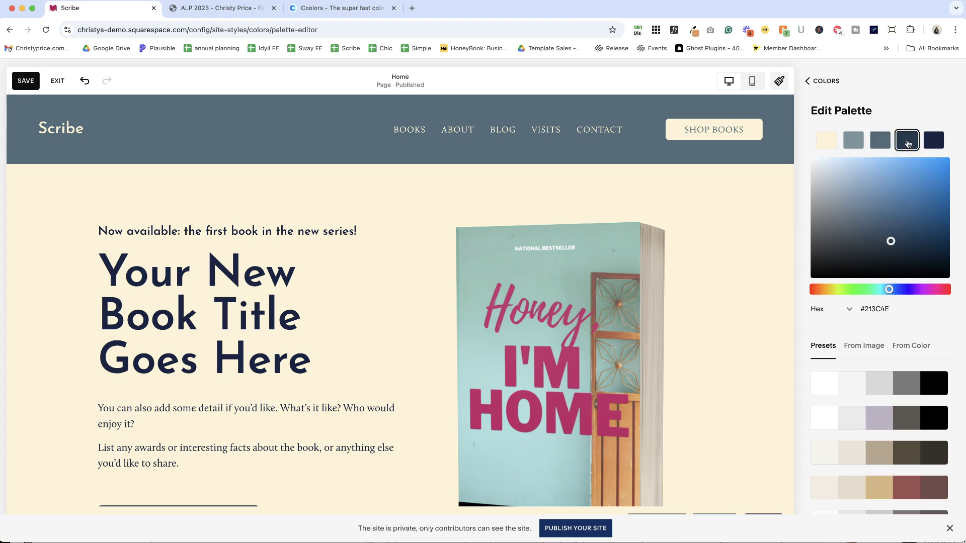
{"action": "left_click", "coordinate": [933, 143]}
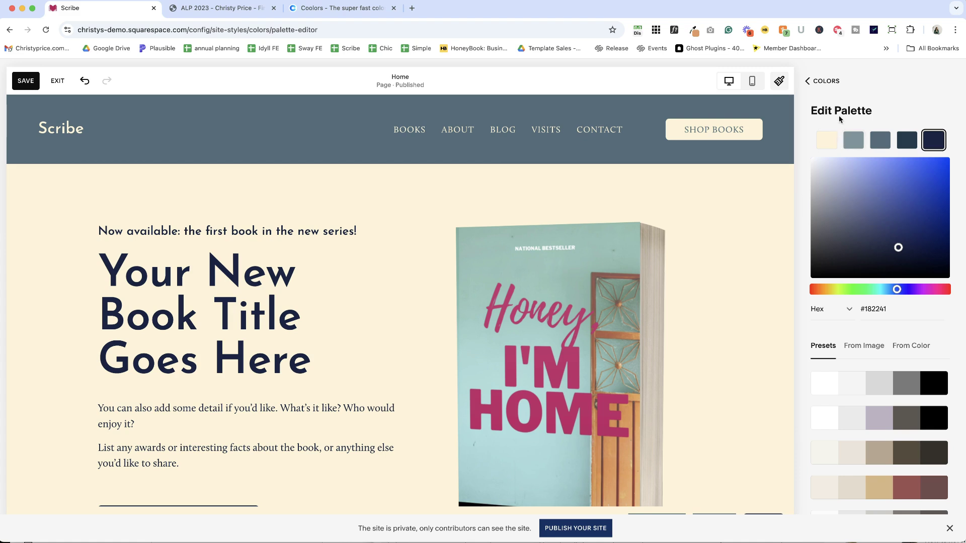
{"action": "left_click", "coordinate": [827, 80]}
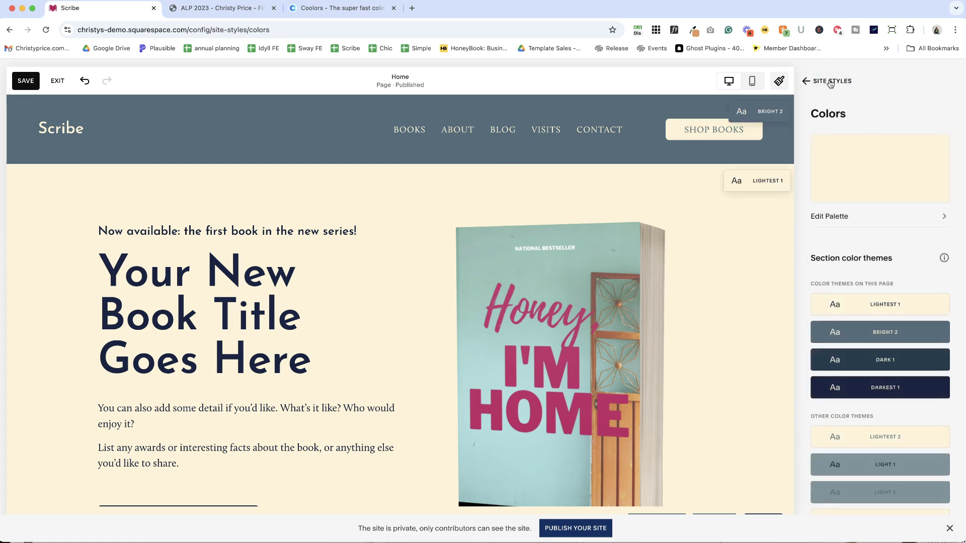
Step: Open the Edit Color Theme editor for the BRIGHT 2 section theme
{"action": "scroll", "coordinate": [838, 158], "scroll_direction": "down", "scroll_amount": 2}
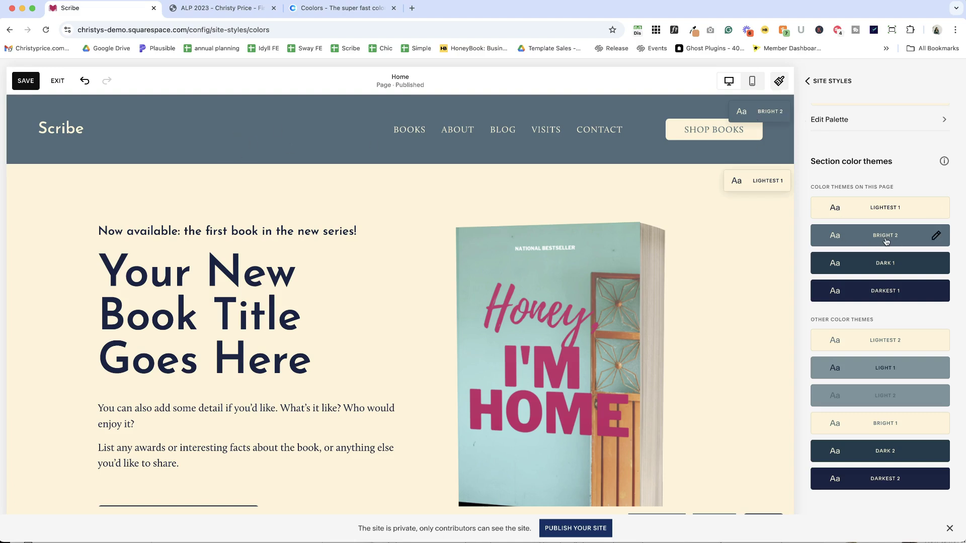
{"action": "left_click", "coordinate": [936, 237]}
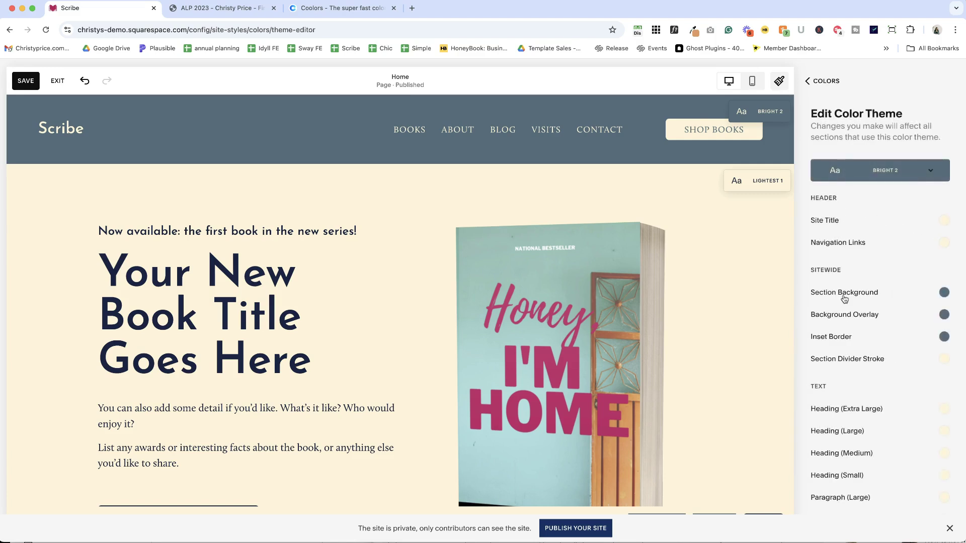
Step: Try grey, slate, dark and navy on the Scribe site title, leaving it cream
{"action": "scroll", "coordinate": [837, 294], "scroll_direction": "down", "scroll_amount": 2}
{"action": "scroll", "coordinate": [836, 292], "scroll_direction": "down", "scroll_amount": 20}
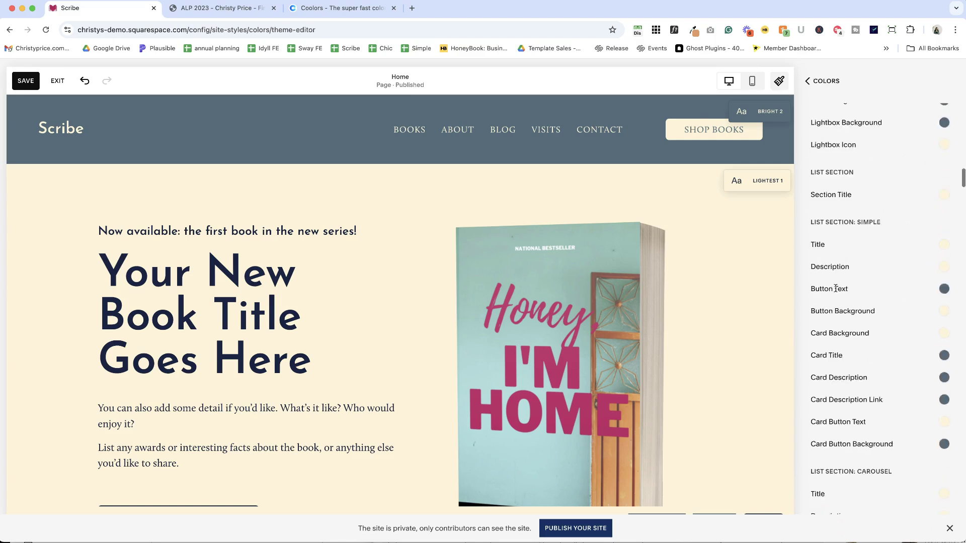
{"action": "scroll", "coordinate": [836, 291], "scroll_direction": "down", "scroll_amount": 15}
{"action": "scroll", "coordinate": [836, 292], "scroll_direction": "up", "scroll_amount": 15}
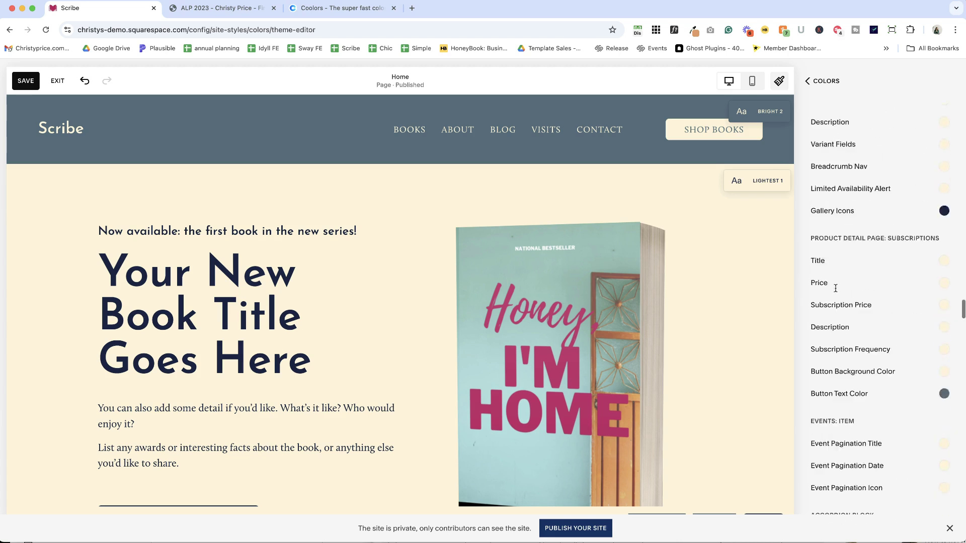
{"action": "scroll", "coordinate": [836, 292], "scroll_direction": "up", "scroll_amount": 20}
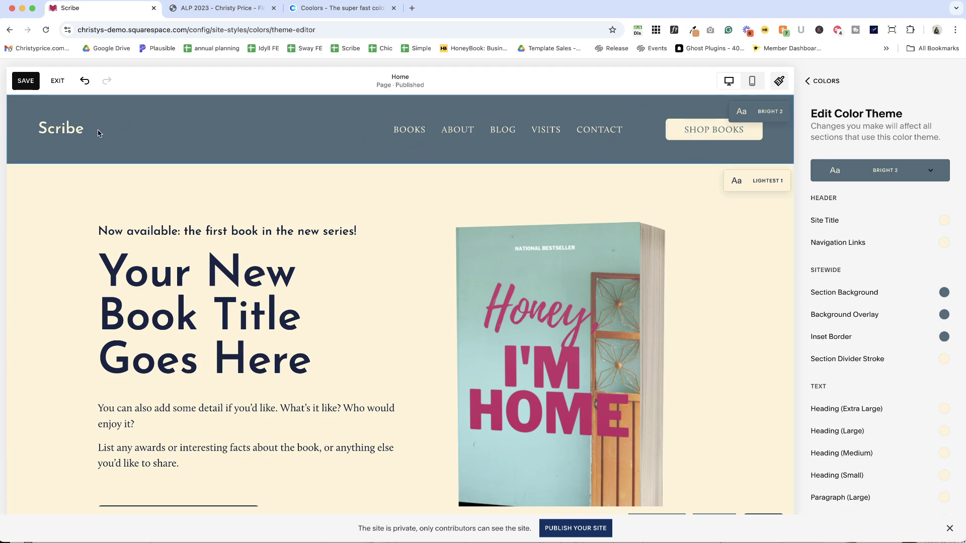
{"action": "left_click", "coordinate": [941, 224]}
{"action": "left_click", "coordinate": [856, 198]}
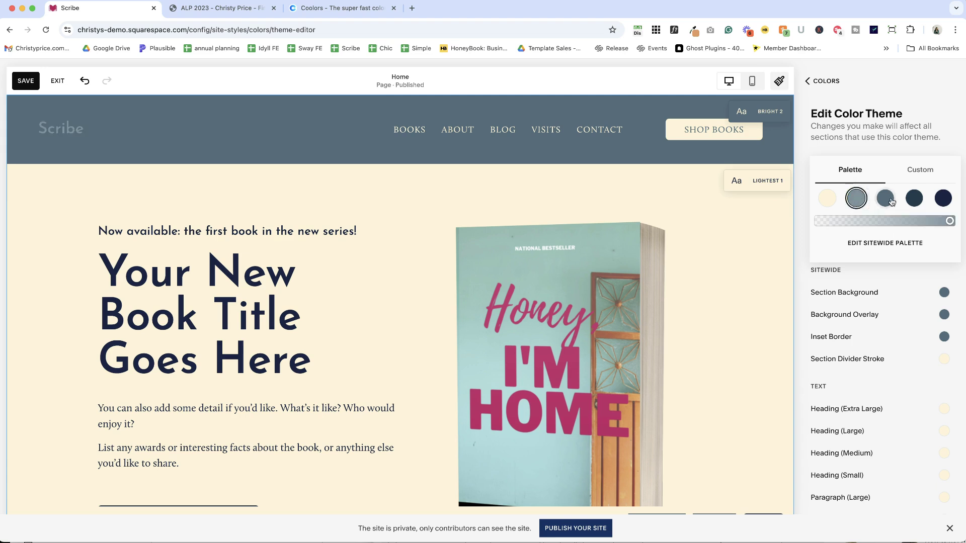
{"action": "left_click", "coordinate": [885, 199]}
{"action": "left_click", "coordinate": [914, 198]}
{"action": "left_click", "coordinate": [943, 198]}
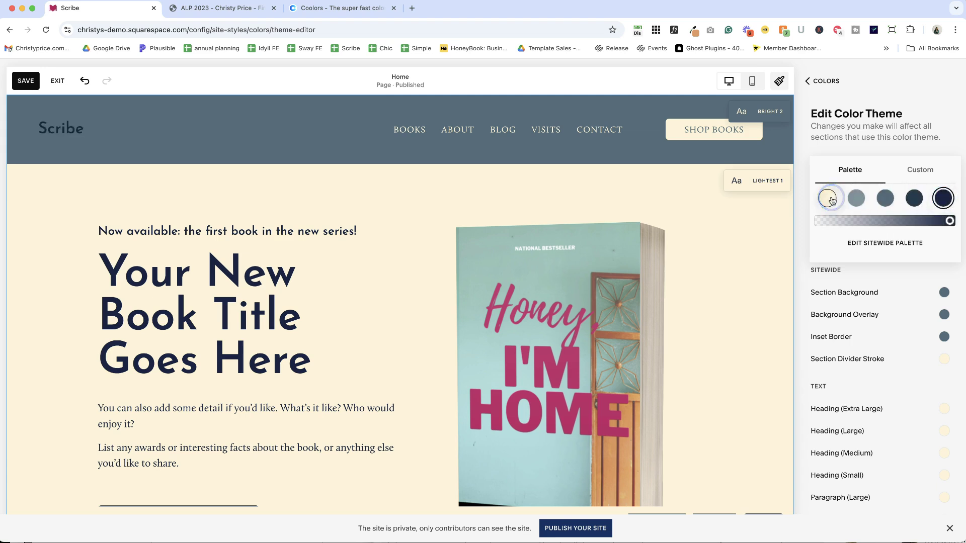
{"action": "left_click", "coordinate": [830, 199]}
{"action": "left_click", "coordinate": [804, 247]}
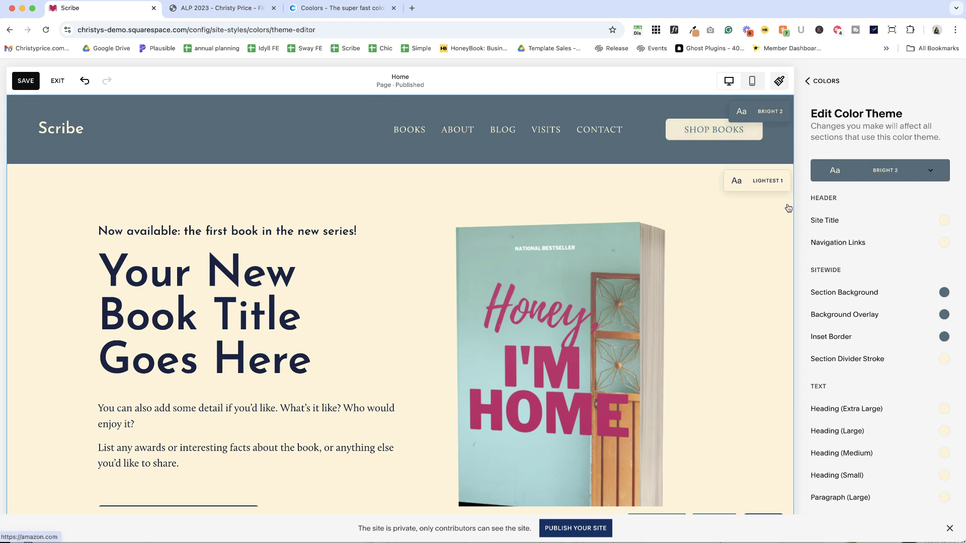
Step: Give the SHOP BOOKS button a grey background and cream text, then return to Colors
{"action": "scroll", "coordinate": [889, 328], "scroll_direction": "down", "scroll_amount": 8}
{"action": "scroll", "coordinate": [889, 325], "scroll_direction": "down", "scroll_amount": 6}
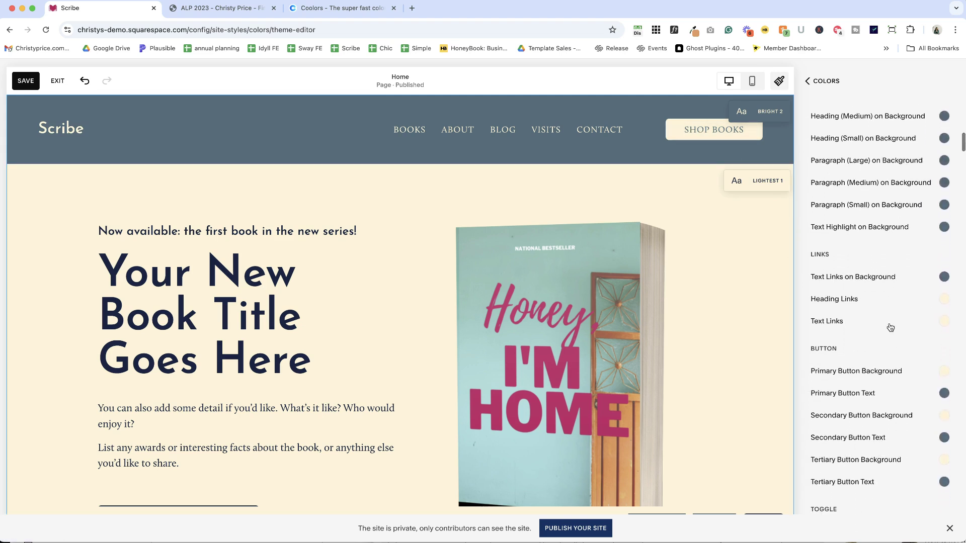
{"action": "left_click", "coordinate": [944, 305]}
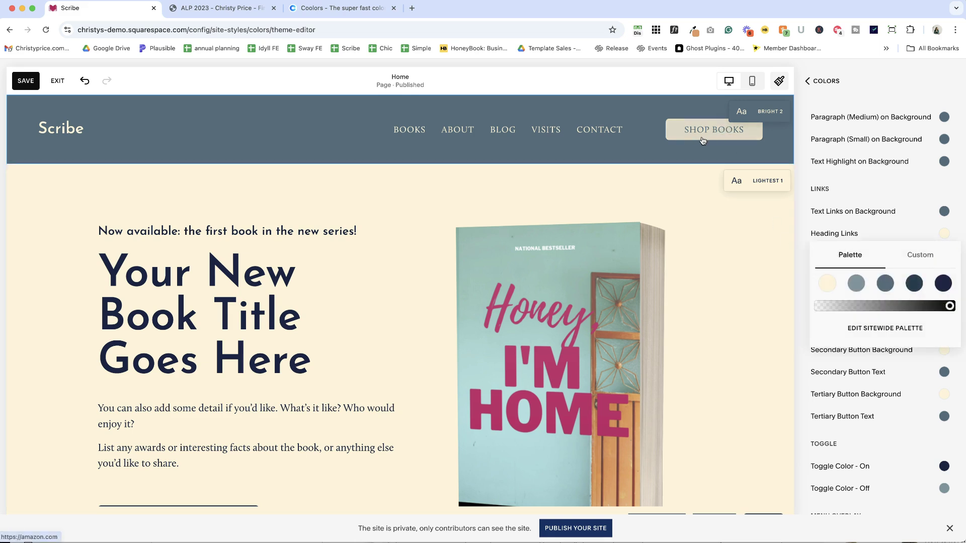
{"action": "left_click", "coordinate": [858, 286]}
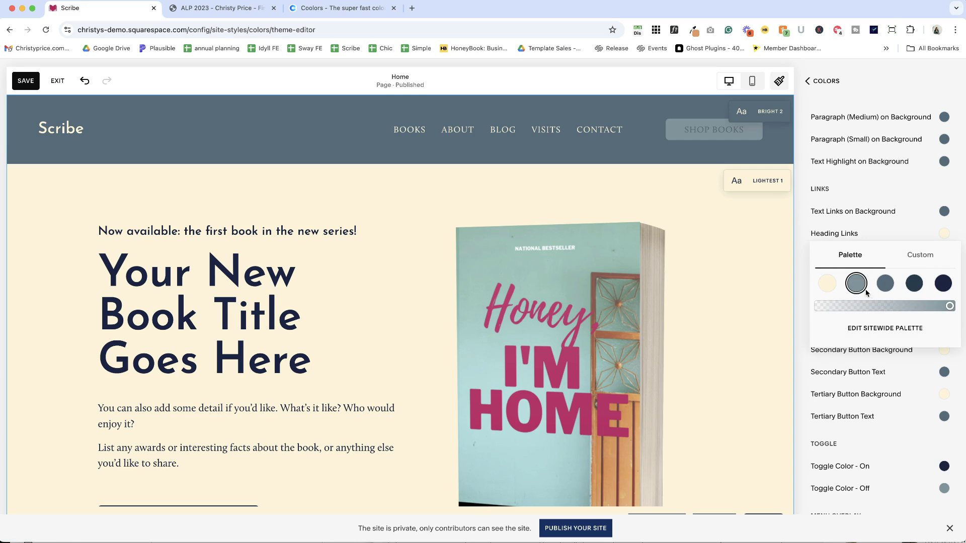
{"action": "left_click", "coordinate": [817, 366]}
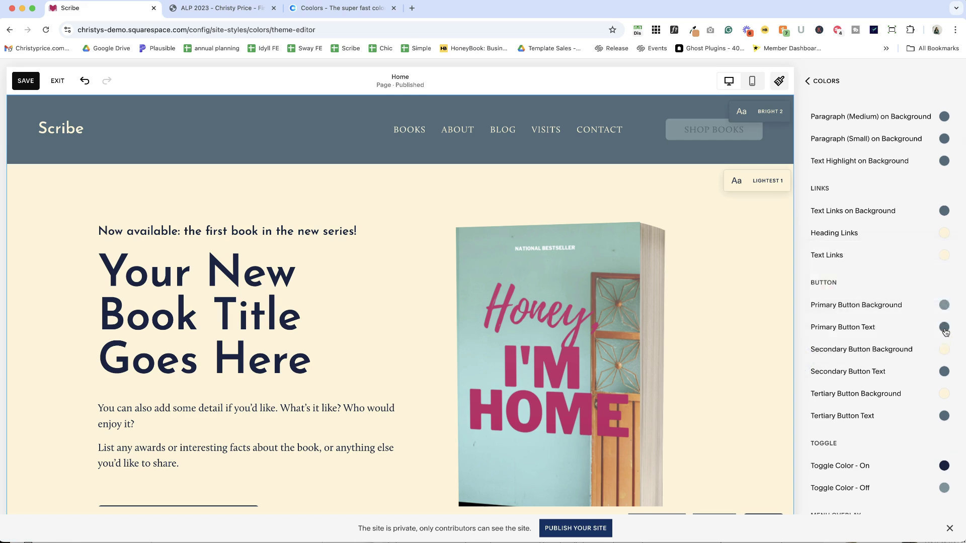
{"action": "left_click", "coordinate": [944, 327]}
{"action": "left_click", "coordinate": [827, 304]}
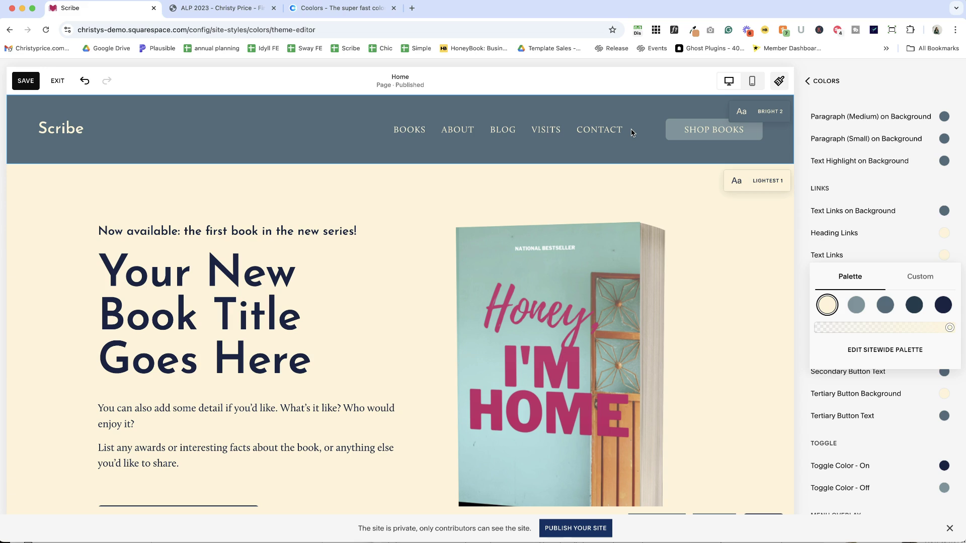
{"action": "scroll", "coordinate": [625, 173], "scroll_direction": "down", "scroll_amount": 10}
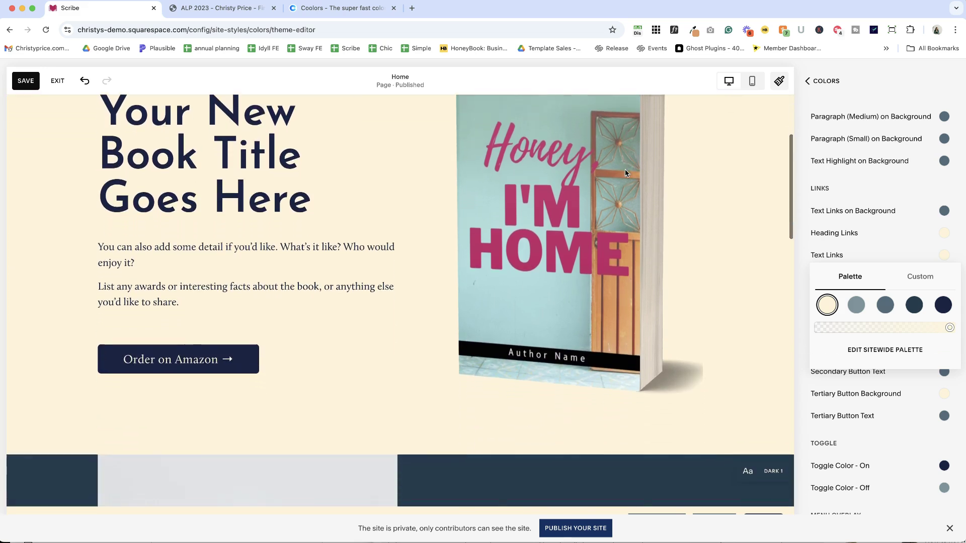
{"action": "scroll", "coordinate": [625, 169], "scroll_direction": "up", "scroll_amount": 10}
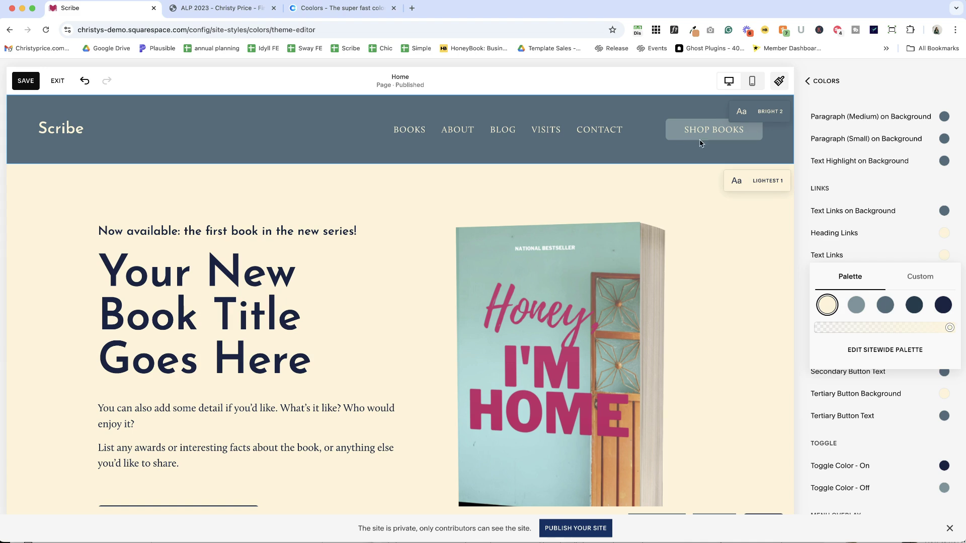
{"action": "left_click", "coordinate": [841, 80]}
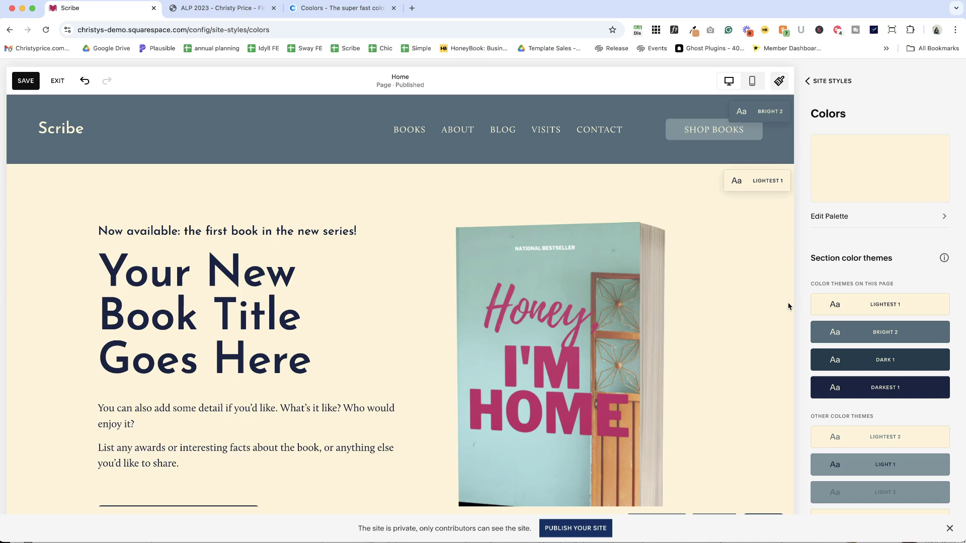
Step: Exit the style editor without saving and close Site Styles to reach the Website dashboard
{"action": "scroll", "coordinate": [788, 306], "scroll_direction": "down", "scroll_amount": 4}
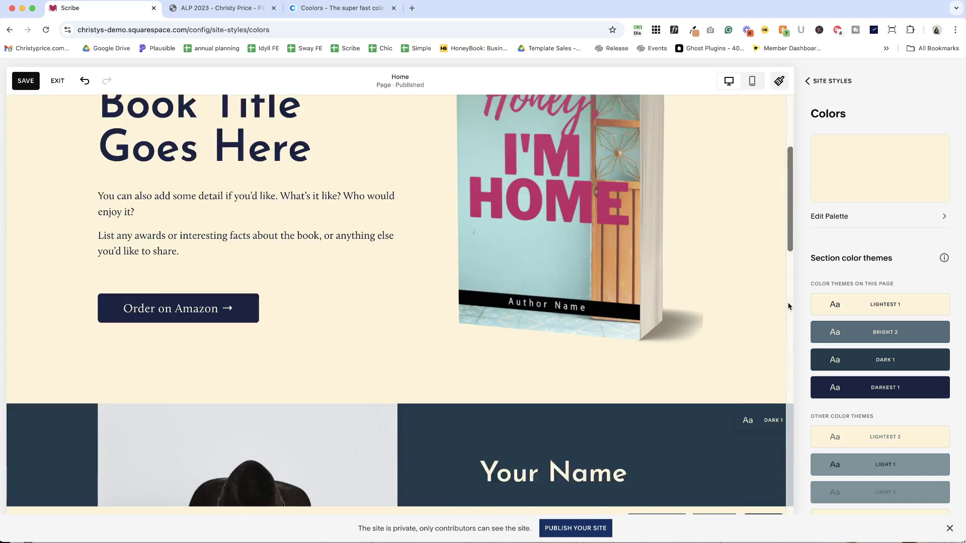
{"action": "scroll", "coordinate": [789, 306], "scroll_direction": "up", "scroll_amount": 4}
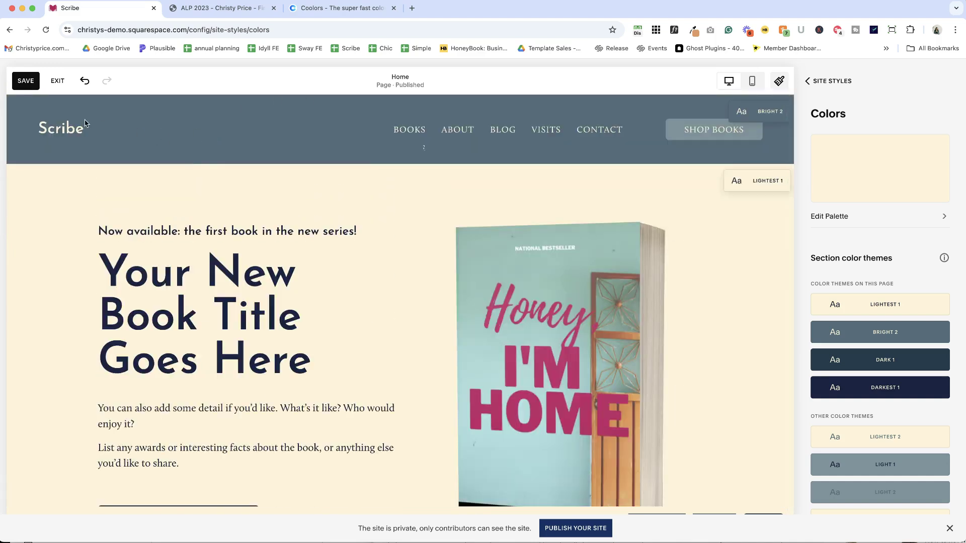
{"action": "left_click", "coordinate": [59, 82]}
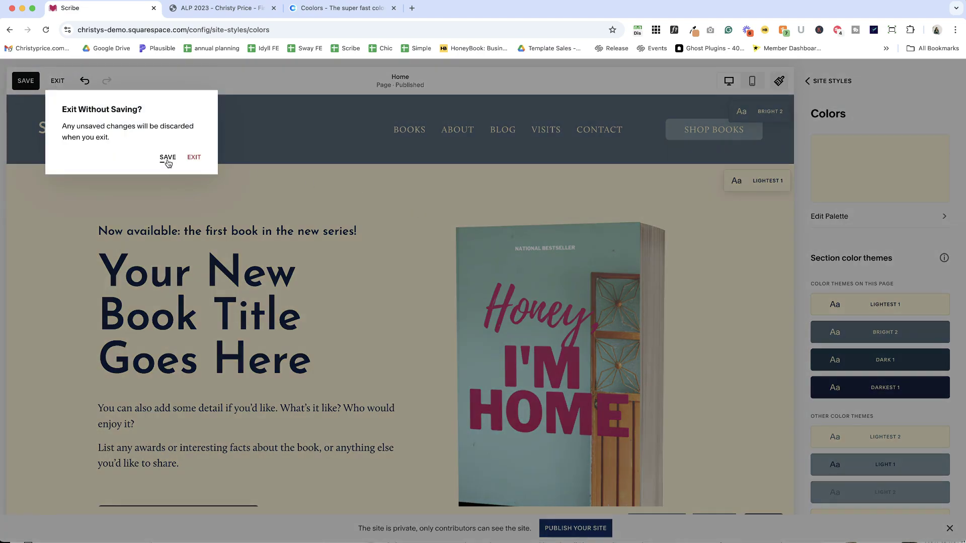
{"action": "left_click", "coordinate": [193, 158]}
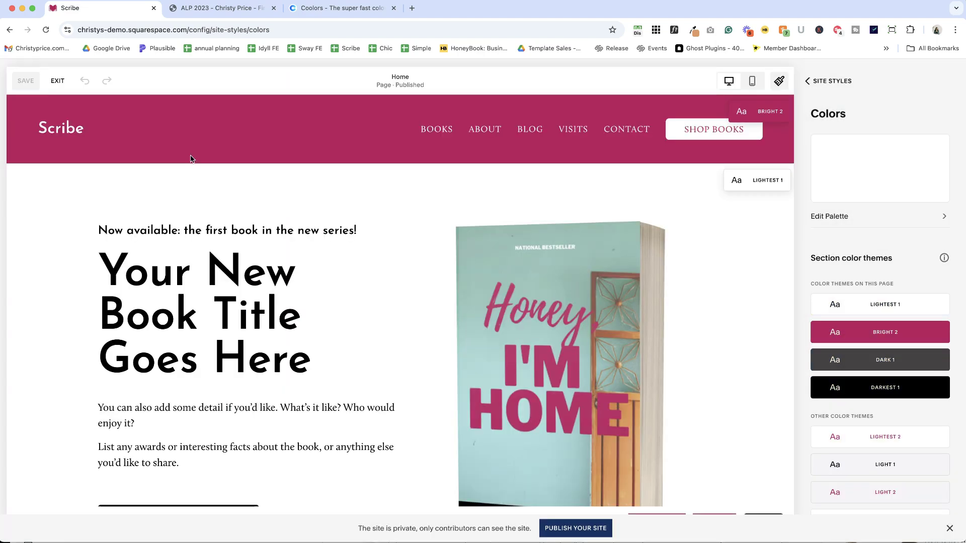
{"action": "left_click", "coordinate": [823, 82]}
{"action": "left_click", "coordinate": [821, 81]}
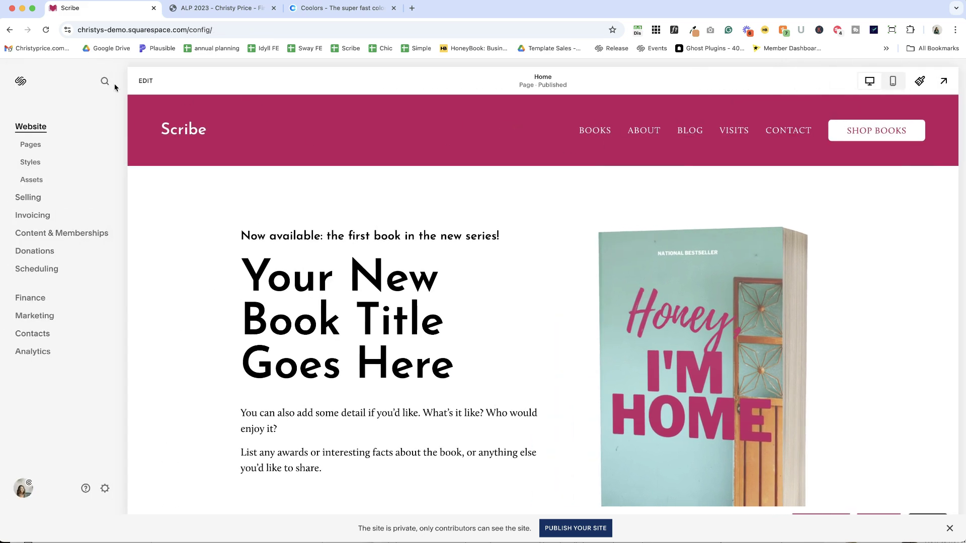
Step: On the Home page, try the Lightest 2, Light 1, Light 2 and Bright 2 themes on the hero section
{"action": "left_click", "coordinate": [144, 80]}
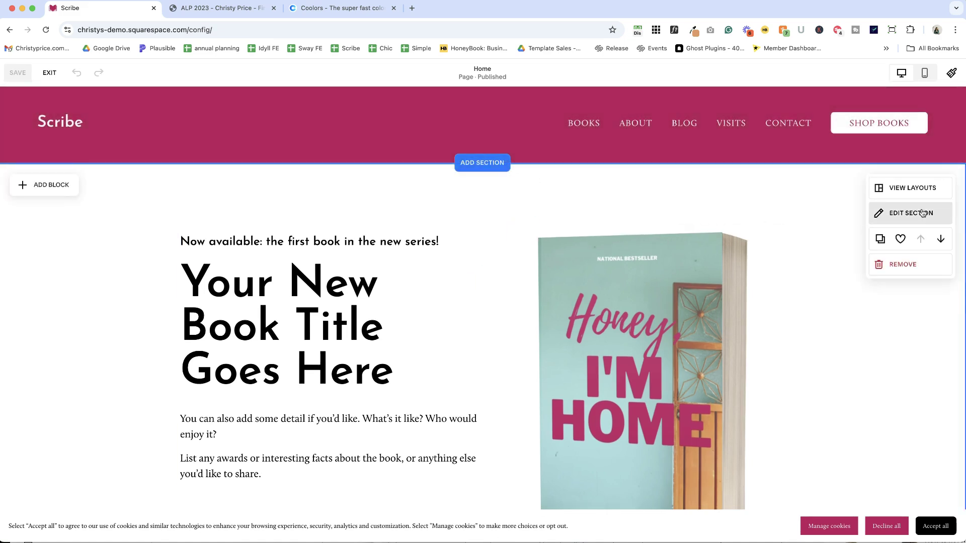
{"action": "left_click", "coordinate": [924, 214]}
{"action": "left_click", "coordinate": [897, 217]}
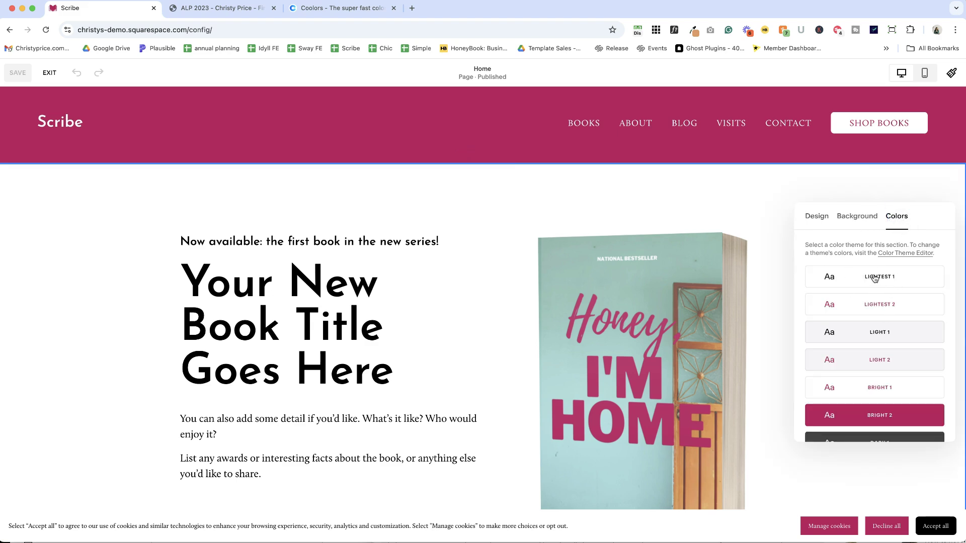
{"action": "left_click", "coordinate": [885, 304]}
{"action": "scroll", "coordinate": [851, 198], "scroll_direction": "down", "scroll_amount": 3}
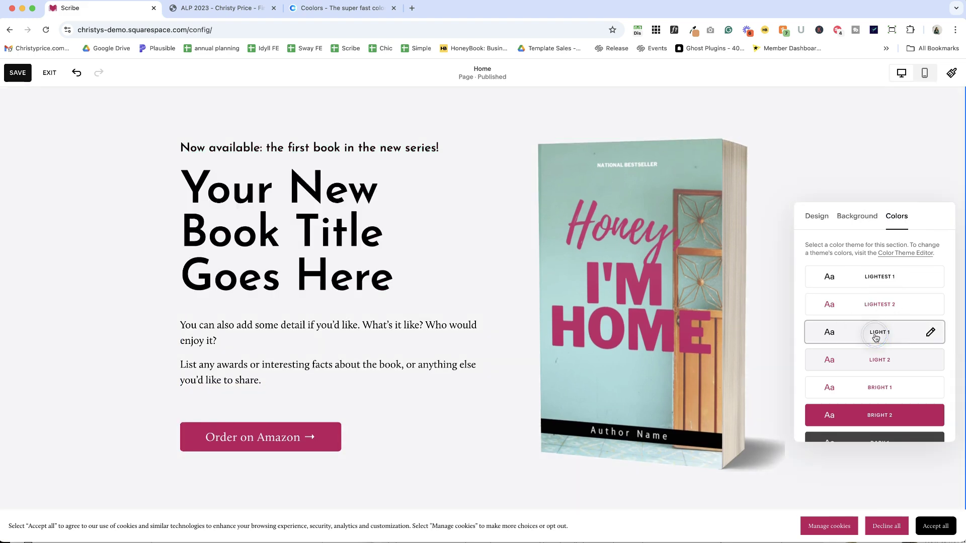
{"action": "left_click", "coordinate": [870, 341]}
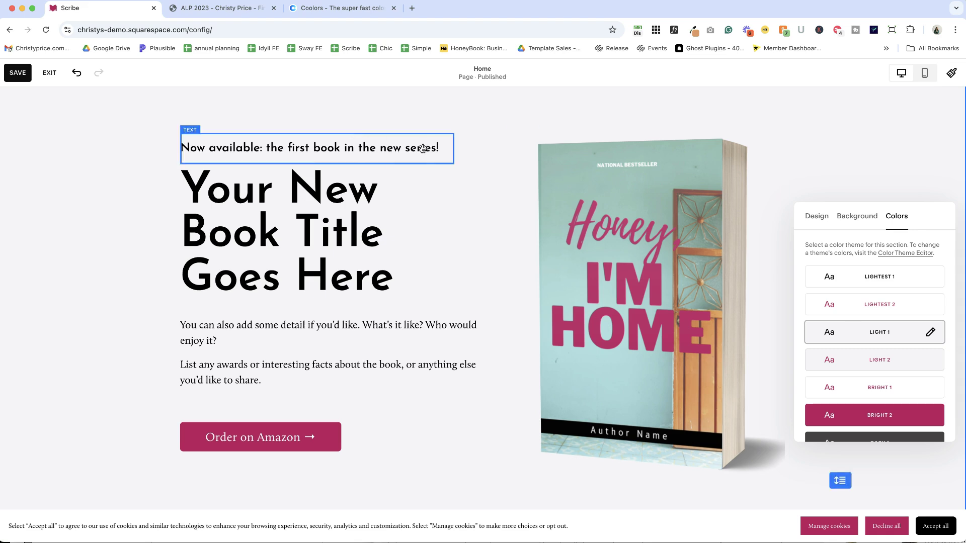
{"action": "left_click", "coordinate": [873, 365]}
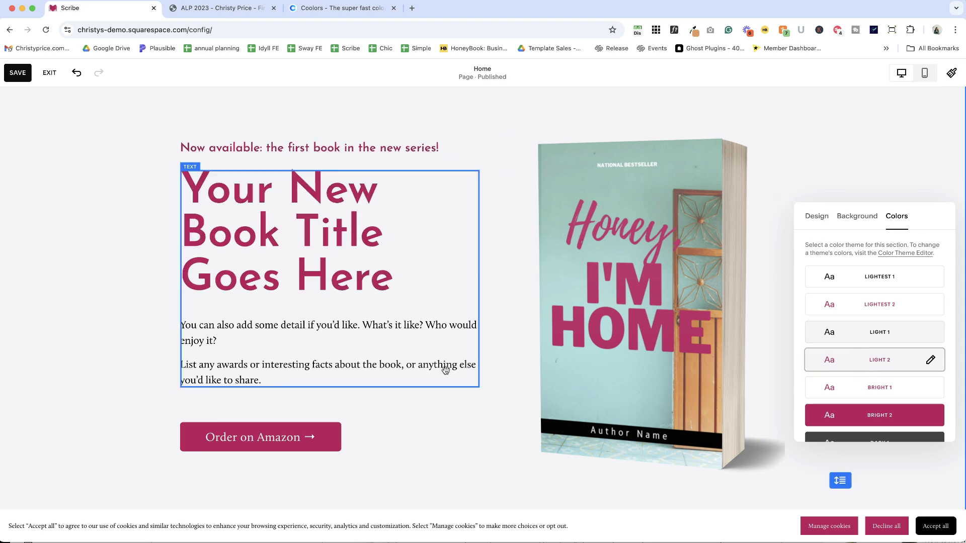
{"action": "left_click", "coordinate": [871, 417]}
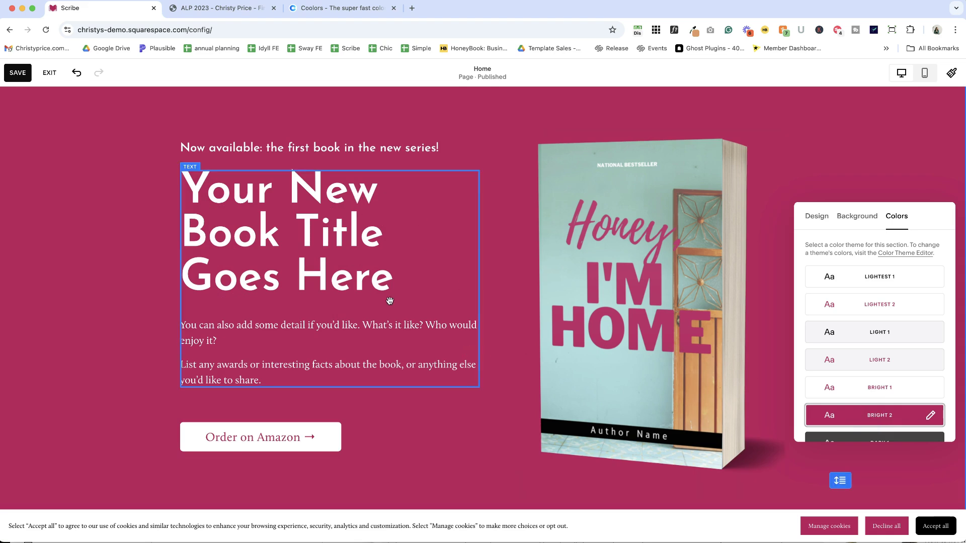
Step: Try Dark 1, Darkest 1 and Dark 2, then settle the hero section on Lightest 1
{"action": "scroll", "coordinate": [879, 371], "scroll_direction": "down", "scroll_amount": 3}
{"action": "left_click", "coordinate": [880, 350]}
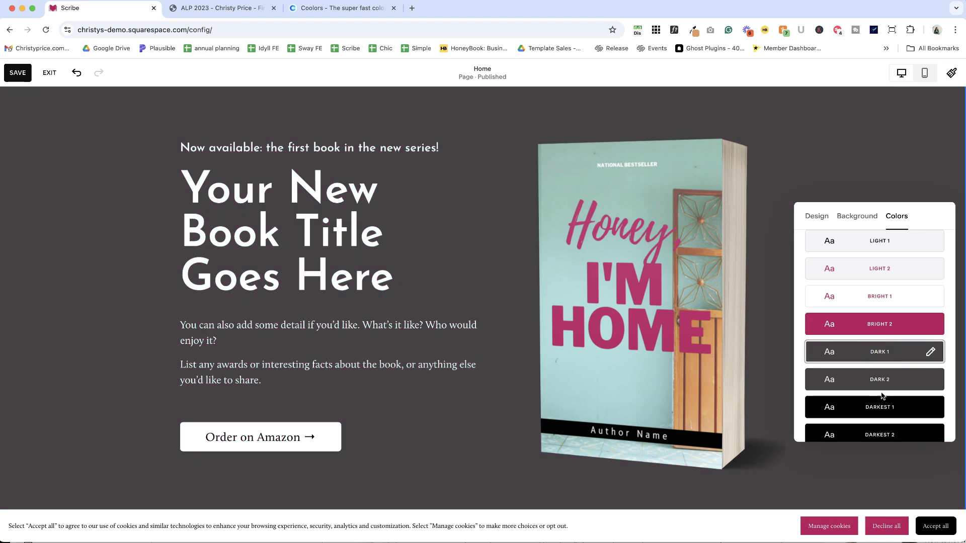
{"action": "left_click", "coordinate": [884, 407]}
{"action": "left_click", "coordinate": [885, 381]}
{"action": "scroll", "coordinate": [878, 342], "scroll_direction": "up", "scroll_amount": 3}
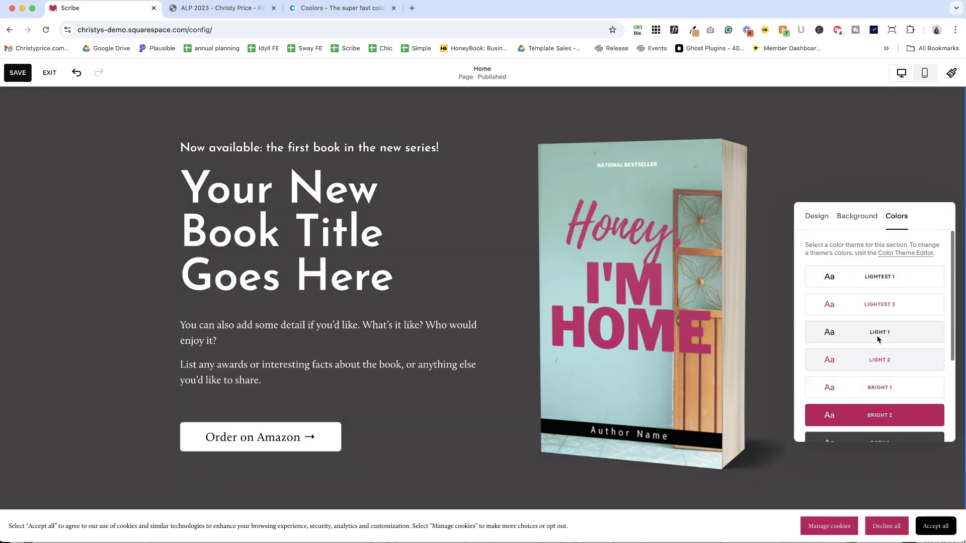
{"action": "left_click", "coordinate": [861, 275]}
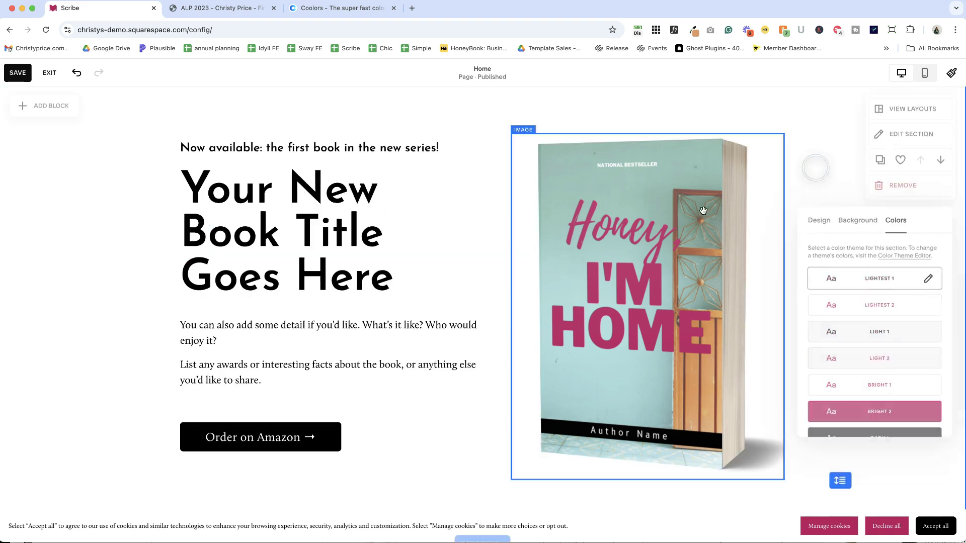
{"action": "left_click", "coordinate": [703, 210]}
Step: Review the site header's Color design settings, leaving it on the magenta Bright 2 theme
{"action": "scroll", "coordinate": [769, 258], "scroll_direction": "up", "scroll_amount": 2}
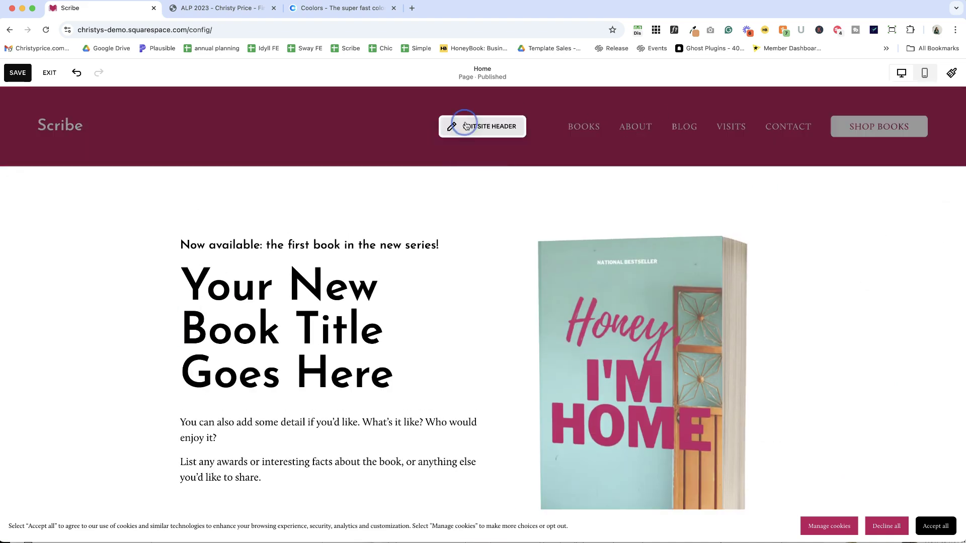
{"action": "left_click", "coordinate": [466, 126]}
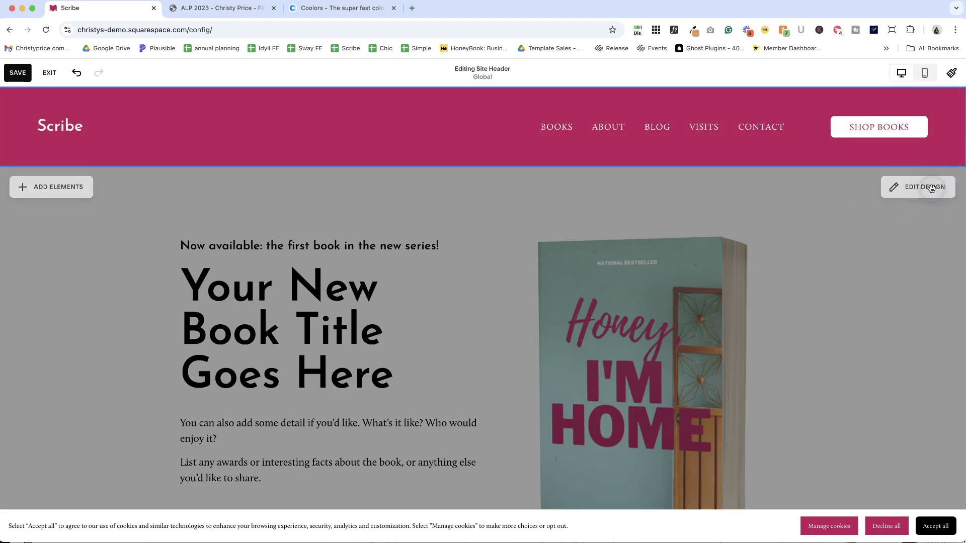
{"action": "left_click", "coordinate": [931, 188]}
{"action": "left_click", "coordinate": [844, 194]}
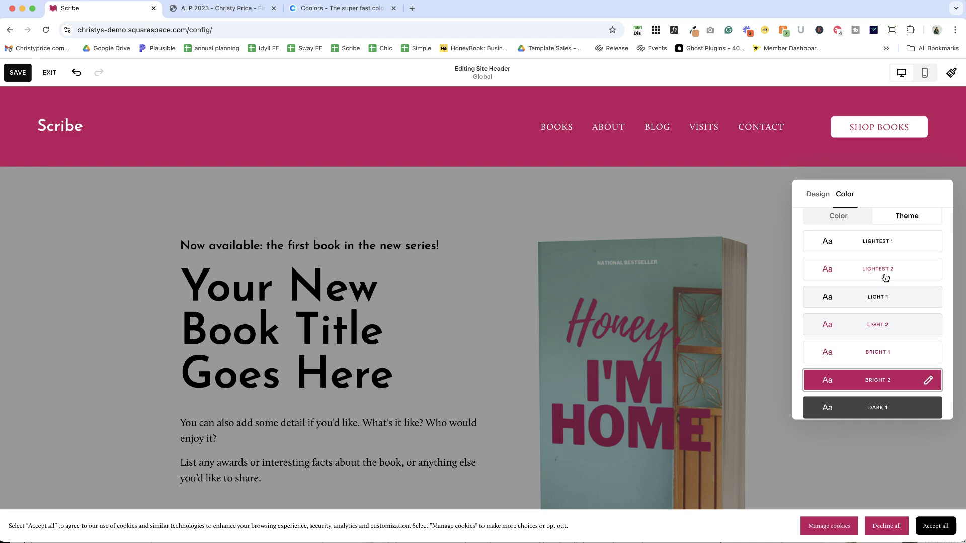
{"action": "scroll", "coordinate": [885, 277], "scroll_direction": "up", "scroll_amount": 2}
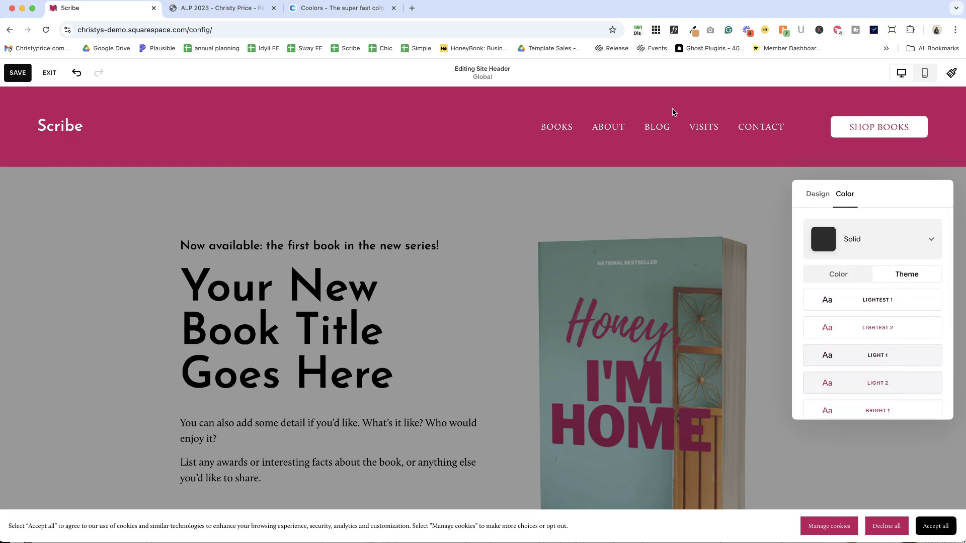
{"action": "scroll", "coordinate": [828, 326], "scroll_direction": "down", "scroll_amount": 4}
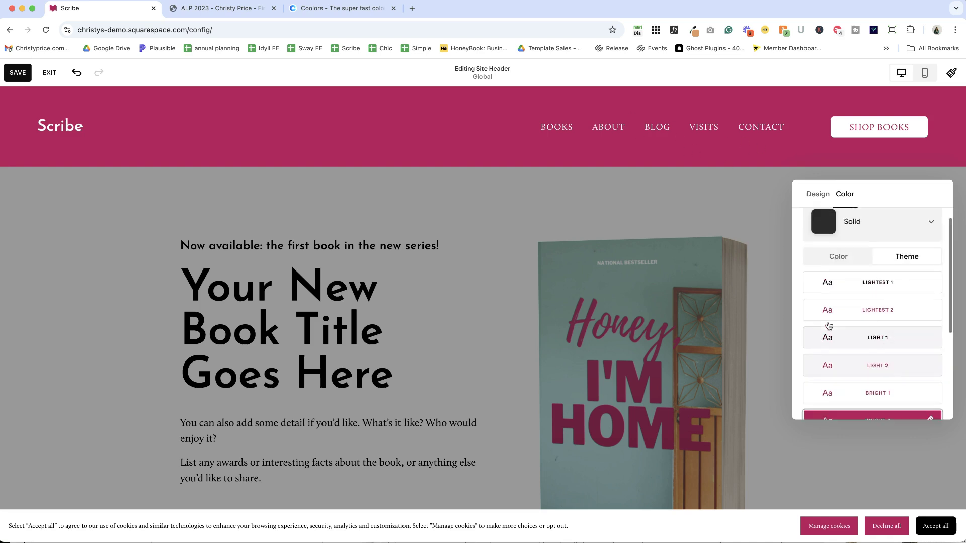
{"action": "left_click", "coordinate": [596, 235]}
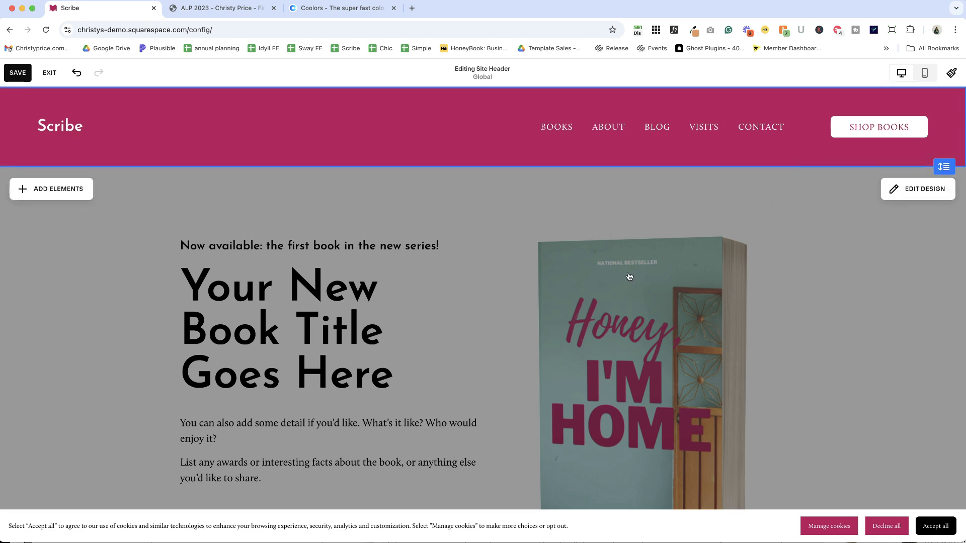
{"action": "scroll", "coordinate": [629, 277], "scroll_direction": "down", "scroll_amount": 20}
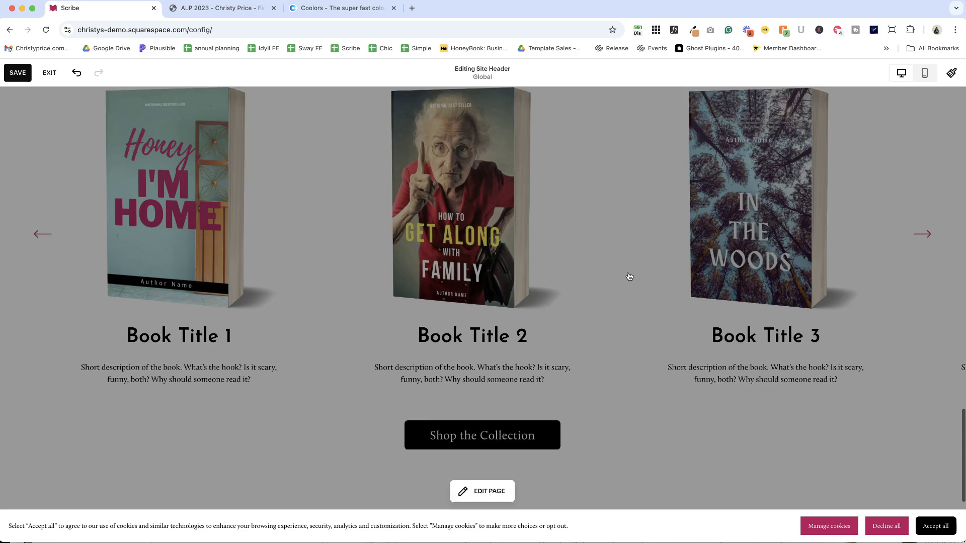
{"action": "scroll", "coordinate": [629, 276], "scroll_direction": "down", "scroll_amount": 2}
{"action": "scroll", "coordinate": [629, 276], "scroll_direction": "up", "scroll_amount": 20}
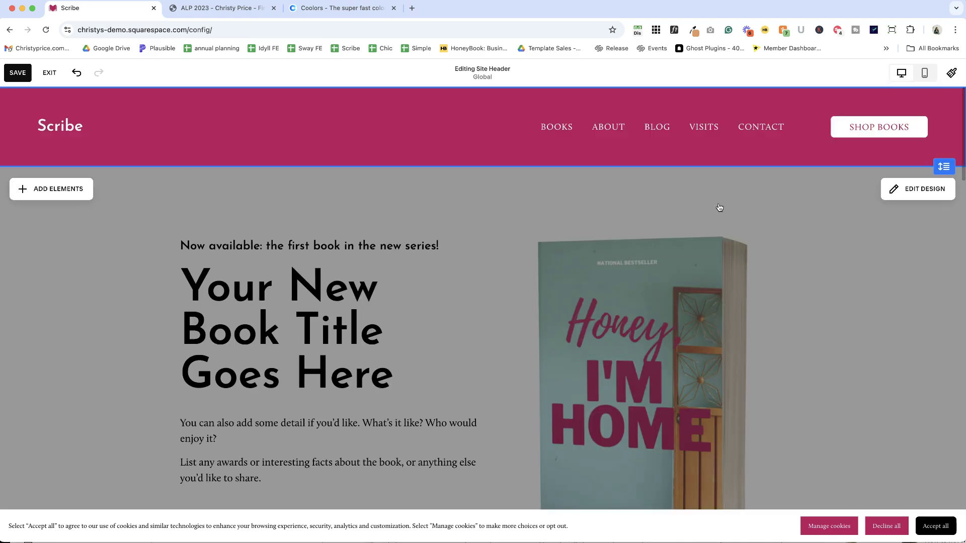
{"action": "scroll", "coordinate": [860, 255], "scroll_direction": "down", "scroll_amount": 7}
{"action": "scroll", "coordinate": [860, 255], "scroll_direction": "down", "scroll_amount": 2}
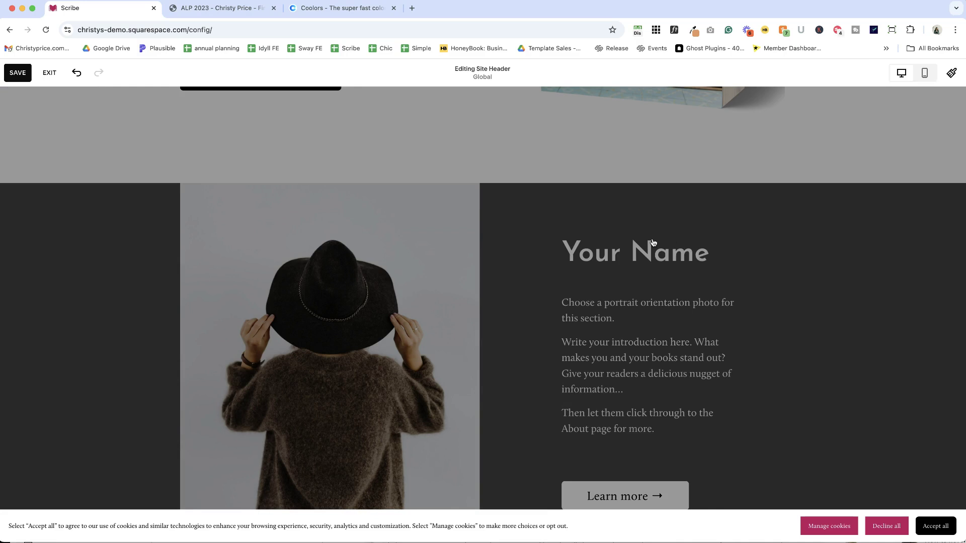
Step: Open Edit Palette from Site Styles > Colors, showing the five current colours with magenta accent #BC155C
{"action": "left_click", "coordinate": [951, 73]}
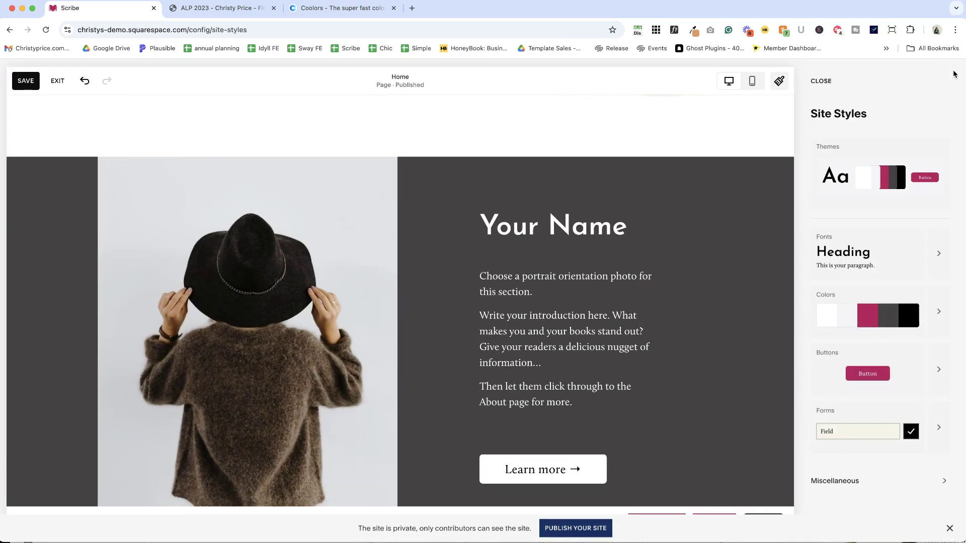
{"action": "left_click", "coordinate": [939, 316]}
{"action": "left_click", "coordinate": [931, 218]}
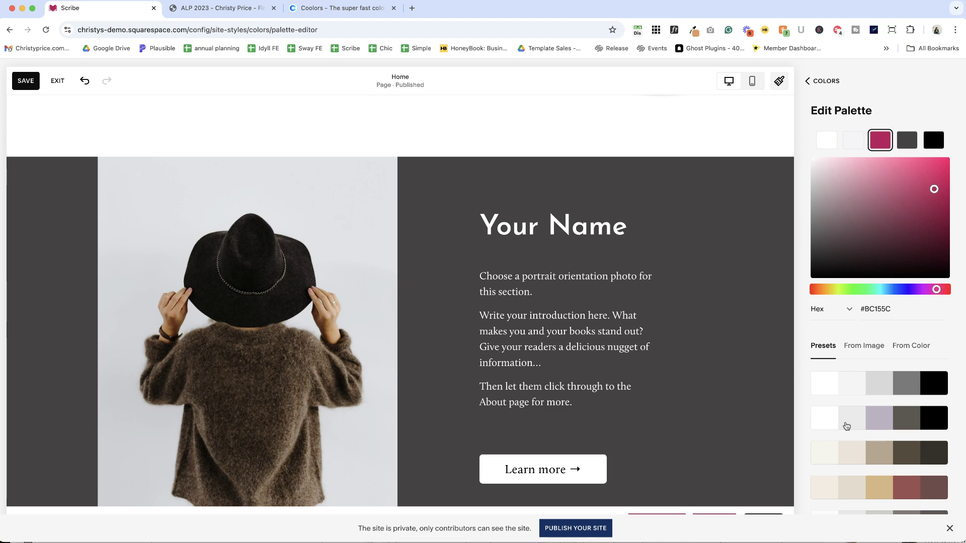
Step: Build a palette from the portrait photo: white, light gray, rust, dark brown and black
{"action": "left_click", "coordinate": [826, 140]}
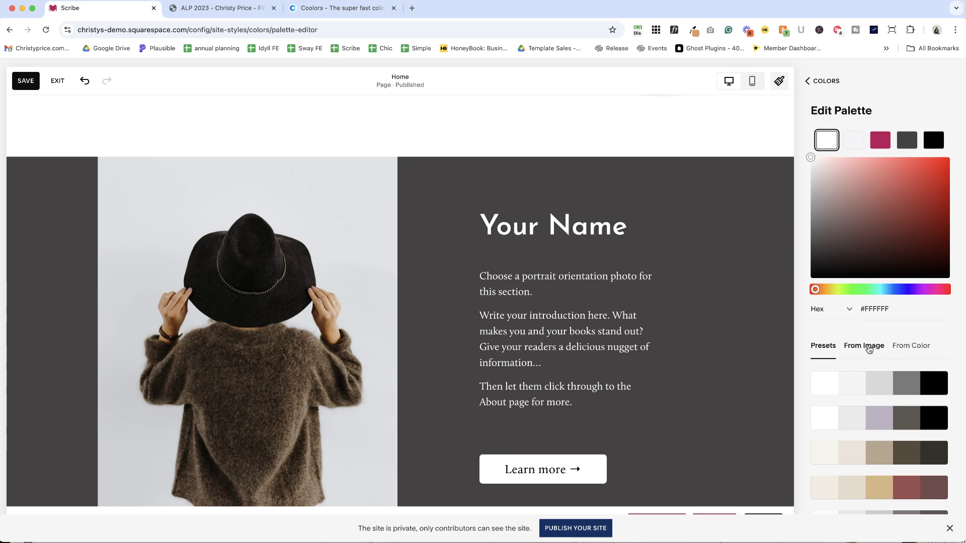
{"action": "left_click", "coordinate": [868, 348]}
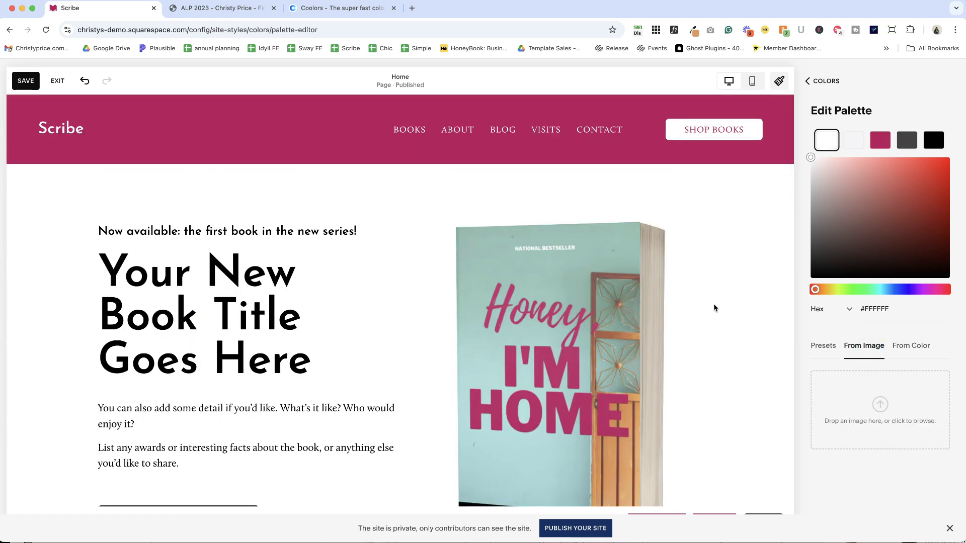
{"action": "left_click", "coordinate": [236, 9]}
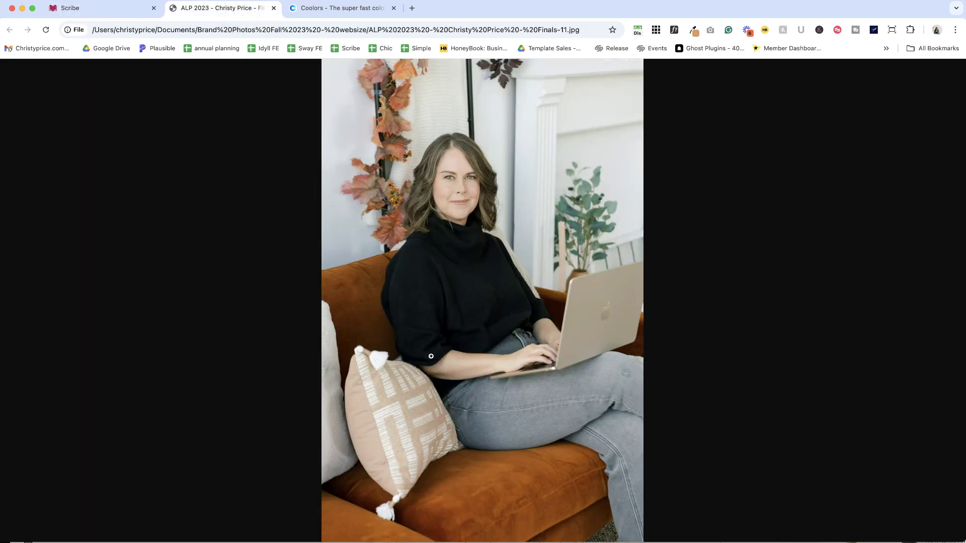
{"action": "left_click", "coordinate": [128, 13]}
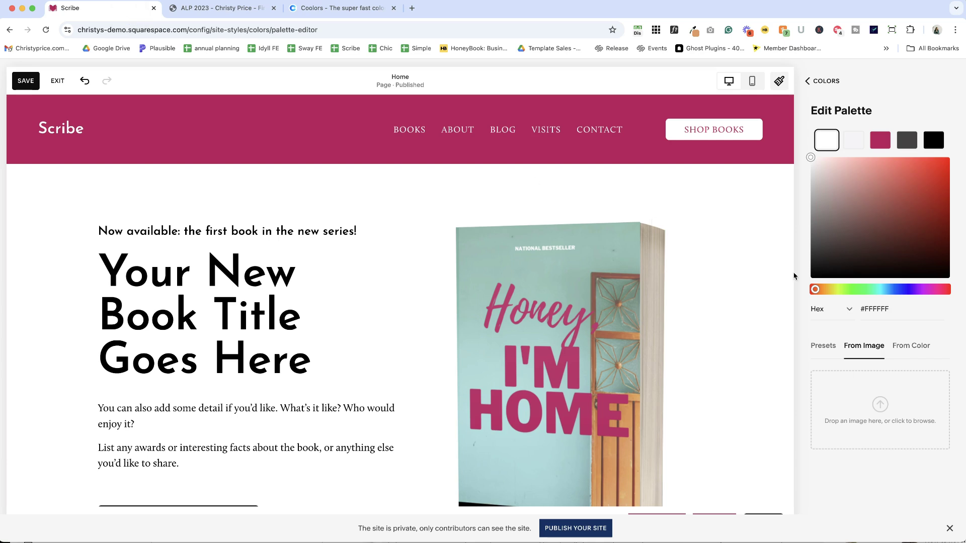
{"action": "left_click_drag", "start_coordinate": [965, 428], "coordinate": [900, 420]}
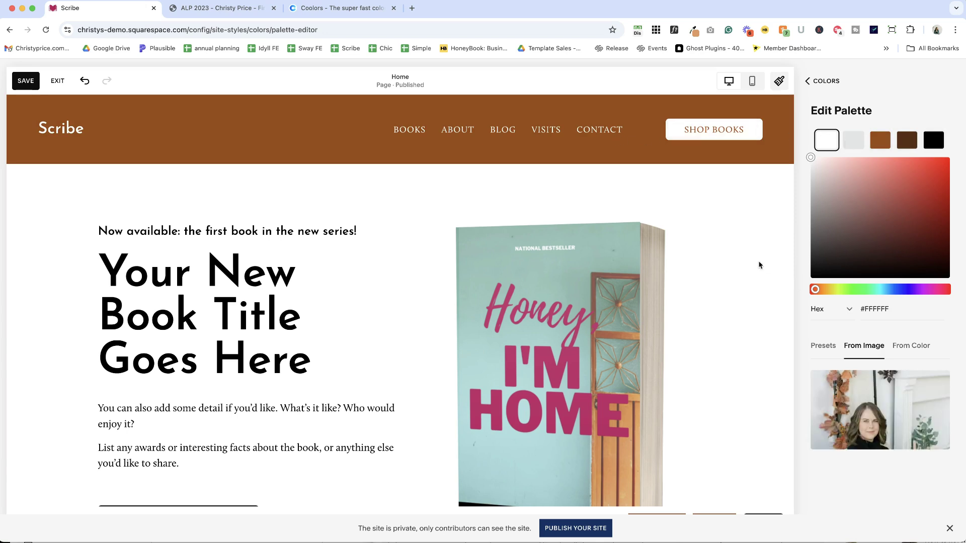
{"action": "scroll", "coordinate": [759, 265], "scroll_direction": "down", "scroll_amount": 15}
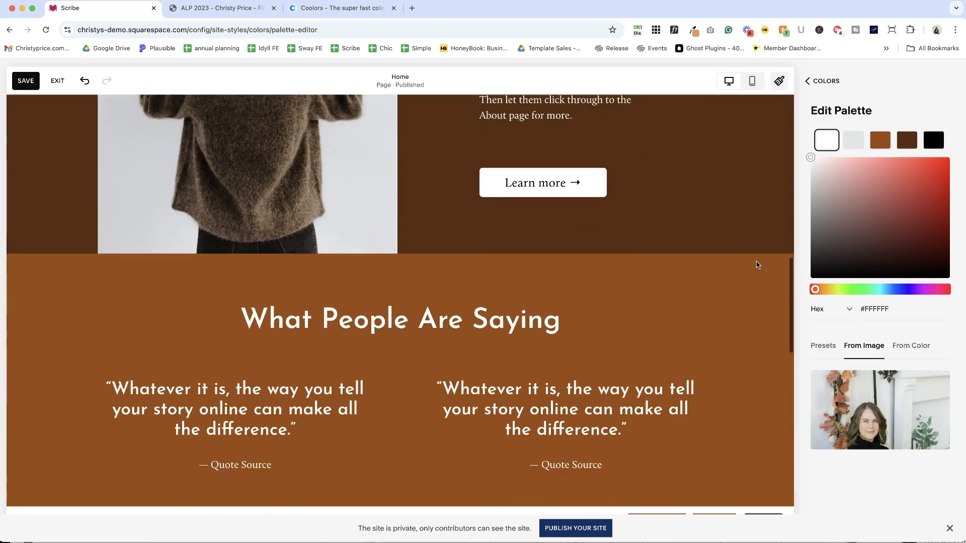
{"action": "scroll", "coordinate": [757, 265], "scroll_direction": "down", "scroll_amount": 10}
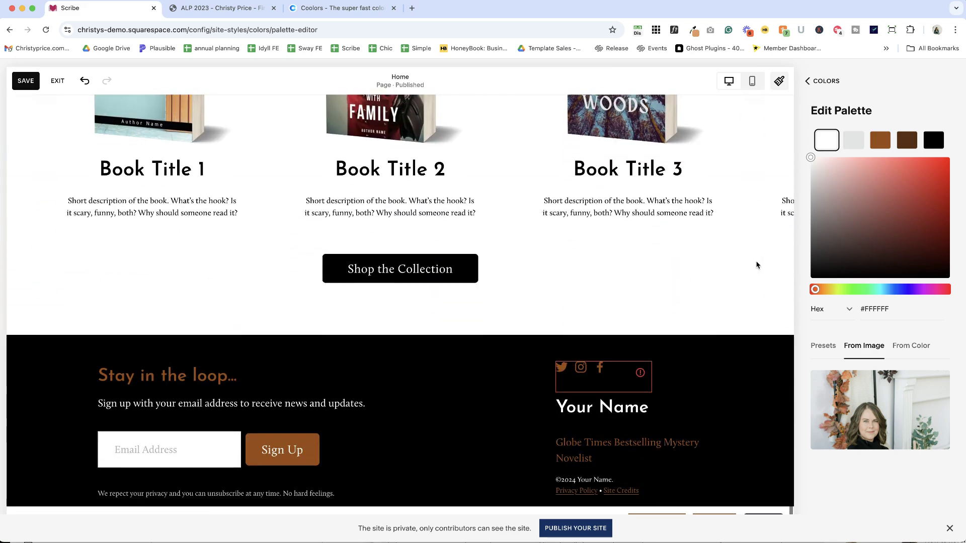
{"action": "scroll", "coordinate": [757, 265], "scroll_direction": "up", "scroll_amount": 20}
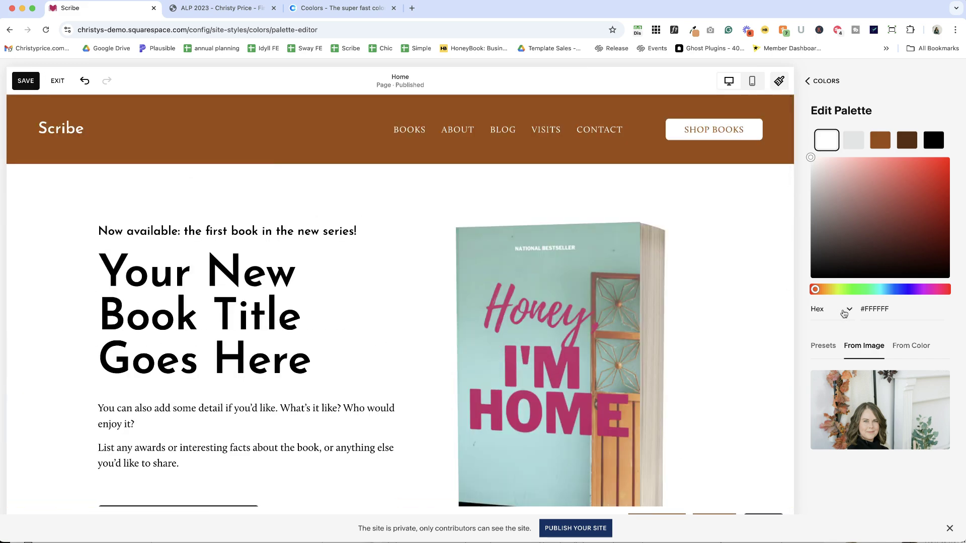
Step: In From Color, choose the brown palette colour as the base colour
{"action": "left_click", "coordinate": [927, 346]}
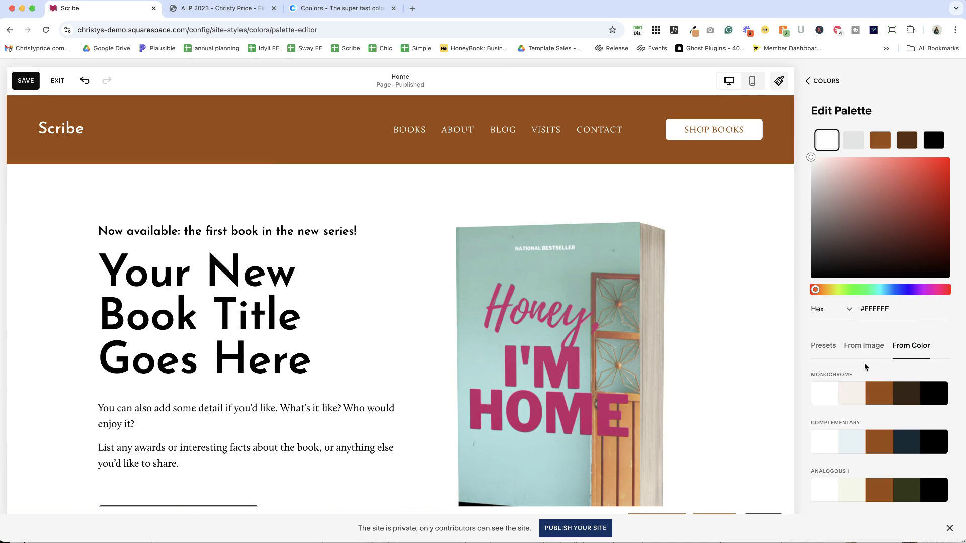
{"action": "scroll", "coordinate": [873, 358], "scroll_direction": "down", "scroll_amount": 1}
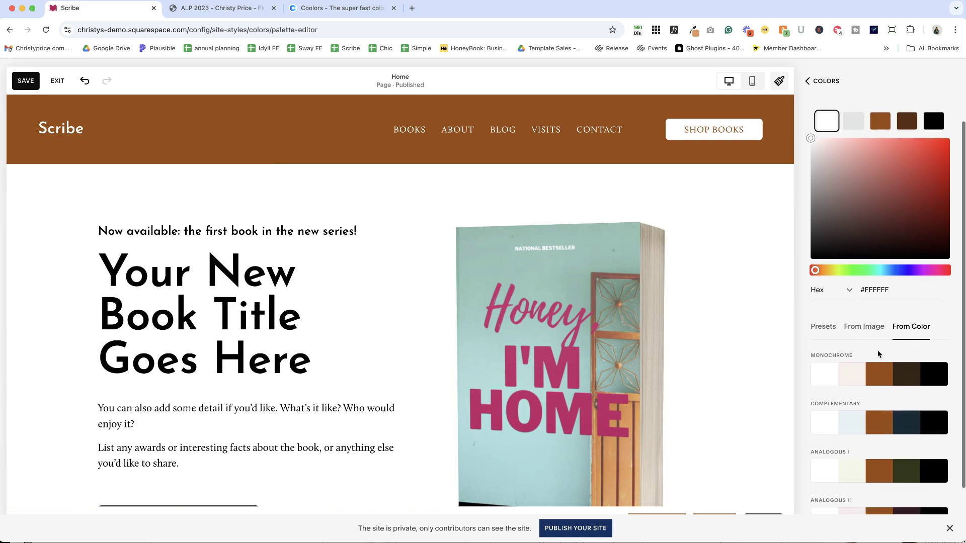
{"action": "left_click", "coordinate": [877, 119]}
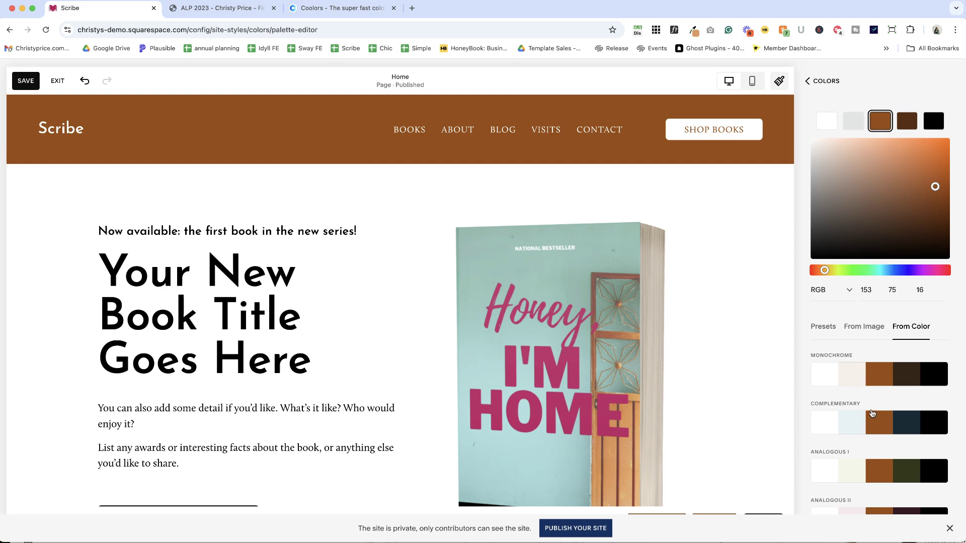
{"action": "scroll", "coordinate": [872, 414], "scroll_direction": "down", "scroll_amount": 1}
Step: Try the Monochrome, Complementary and Analogous I palettes, then apply Monochrome
{"action": "left_click", "coordinate": [874, 352]}
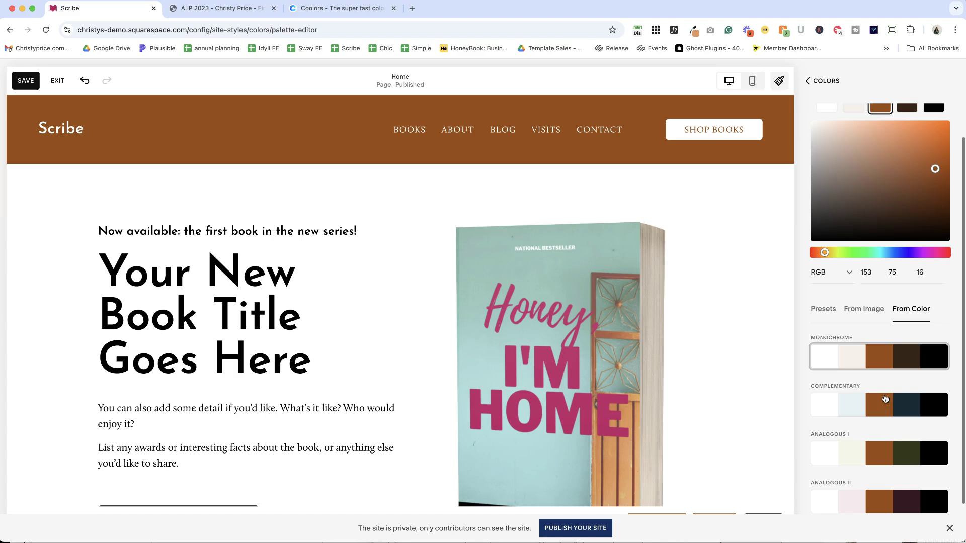
{"action": "left_click", "coordinate": [888, 409]}
{"action": "scroll", "coordinate": [889, 410], "scroll_direction": "down", "scroll_amount": 1}
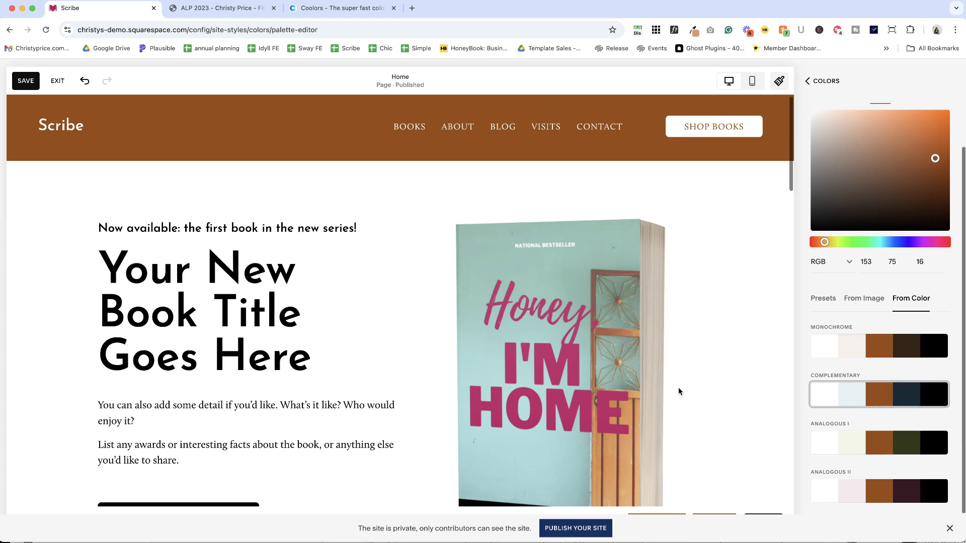
{"action": "scroll", "coordinate": [679, 391], "scroll_direction": "down", "scroll_amount": 10}
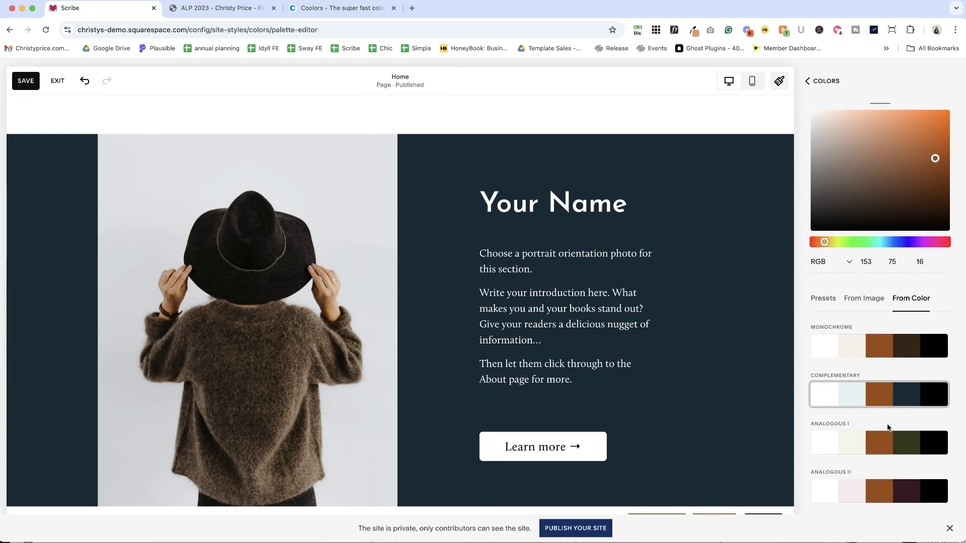
{"action": "left_click", "coordinate": [886, 440]}
{"action": "scroll", "coordinate": [675, 364], "scroll_direction": "down", "scroll_amount": 1}
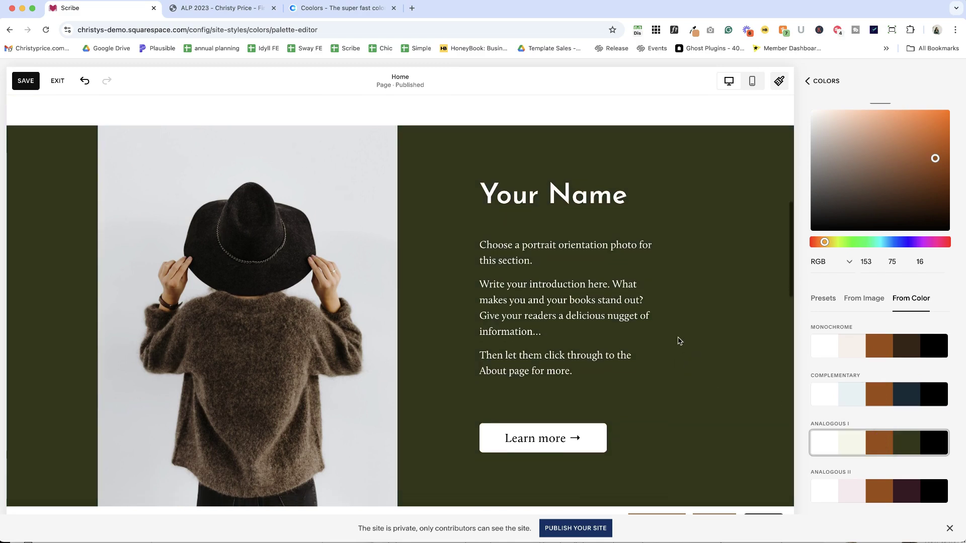
{"action": "scroll", "coordinate": [678, 340], "scroll_direction": "down", "scroll_amount": 1}
{"action": "scroll", "coordinate": [677, 339], "scroll_direction": "up", "scroll_amount": 11}
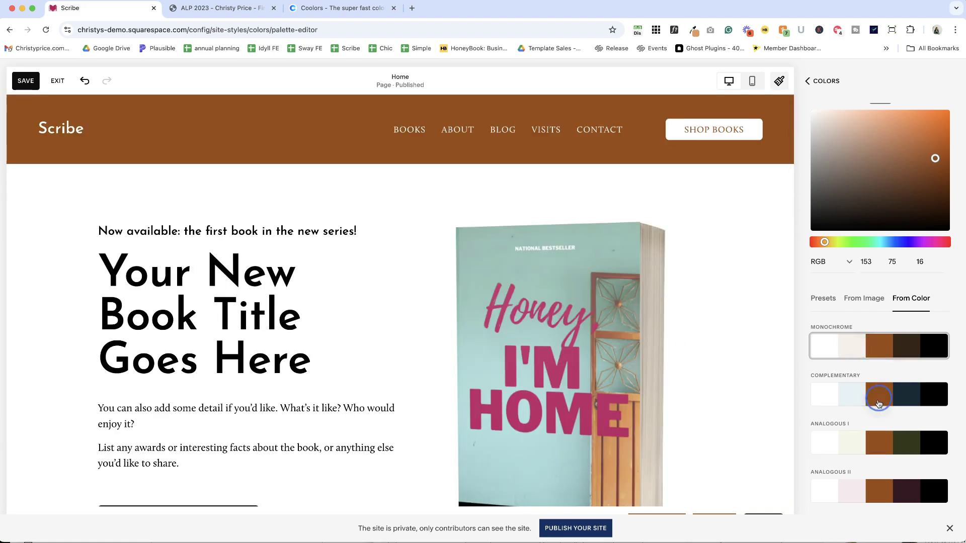
{"action": "left_click", "coordinate": [854, 340]}
Step: In Coolors, browse the trending palettes collection, then go back
{"action": "left_click", "coordinate": [345, 8]}
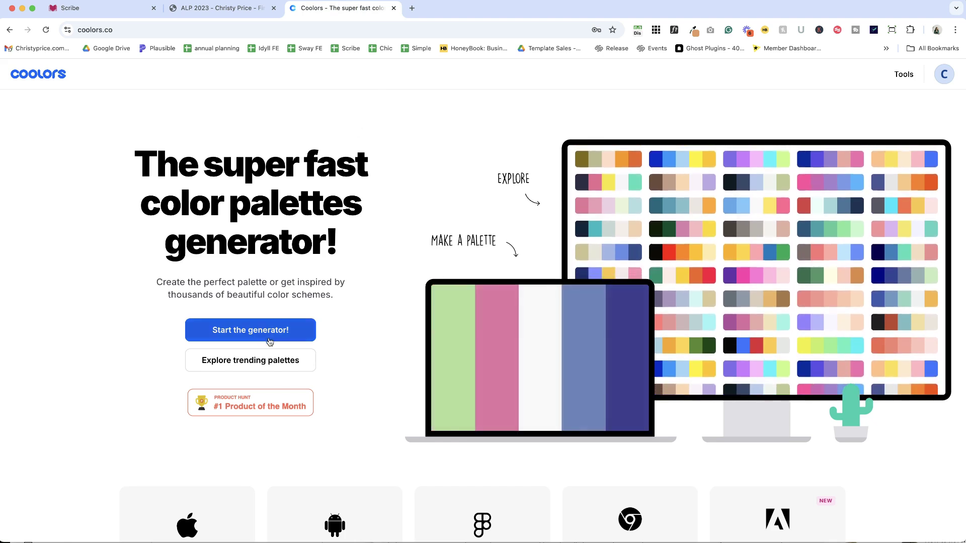
{"action": "left_click", "coordinate": [263, 364]}
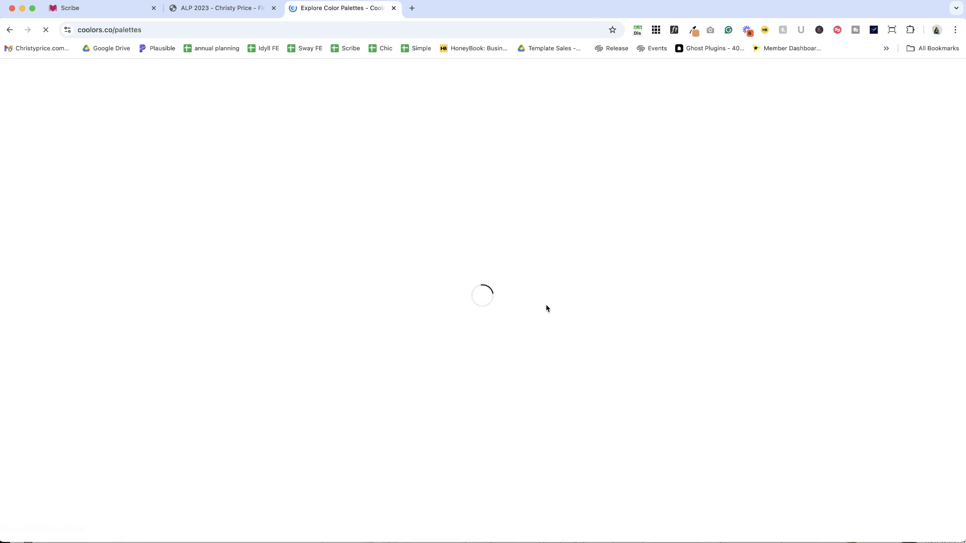
{"action": "scroll", "coordinate": [547, 308], "scroll_direction": "down", "scroll_amount": 10}
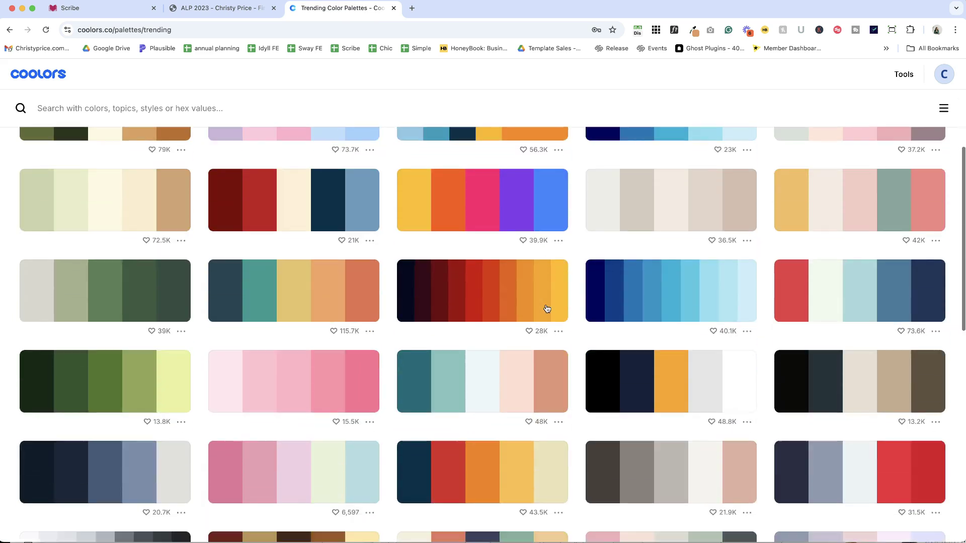
{"action": "scroll", "coordinate": [547, 308], "scroll_direction": "up", "scroll_amount": 7}
{"action": "scroll", "coordinate": [547, 308], "scroll_direction": "up", "scroll_amount": 5}
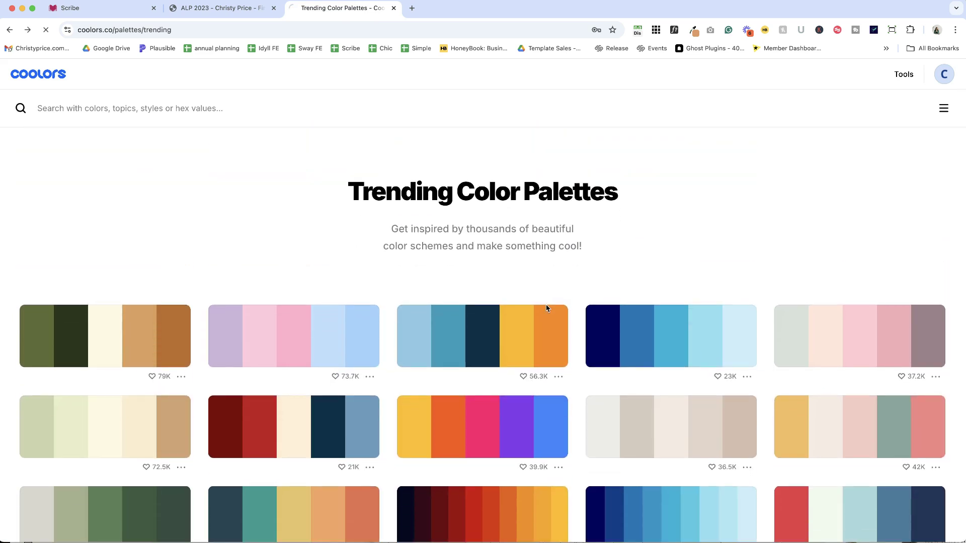
{"action": "key", "text": "super+bracketleft"}
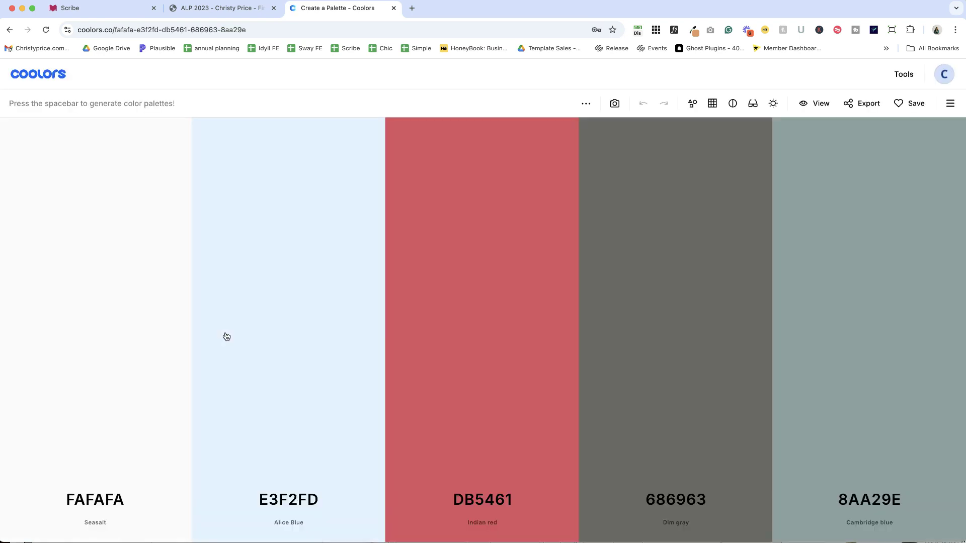
Step: Generate random palettes until one shows tangerine, sunset, mindaro, Cambridge blue and ebony
{"action": "key", "text": "space"}
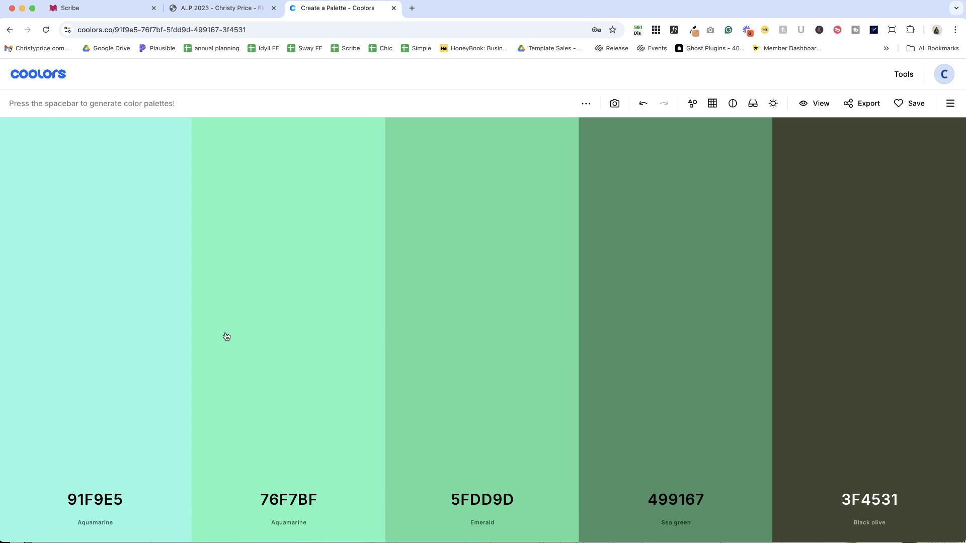
{"action": "key", "text": "space"}
{"action": "key", "text": "space"}
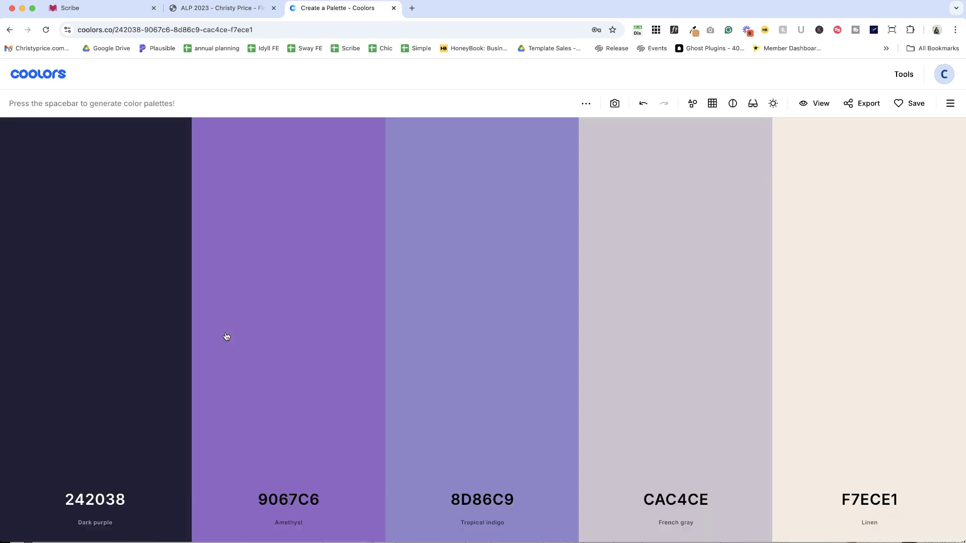
{"action": "key", "text": "space"}
{"action": "key", "text": "space"}
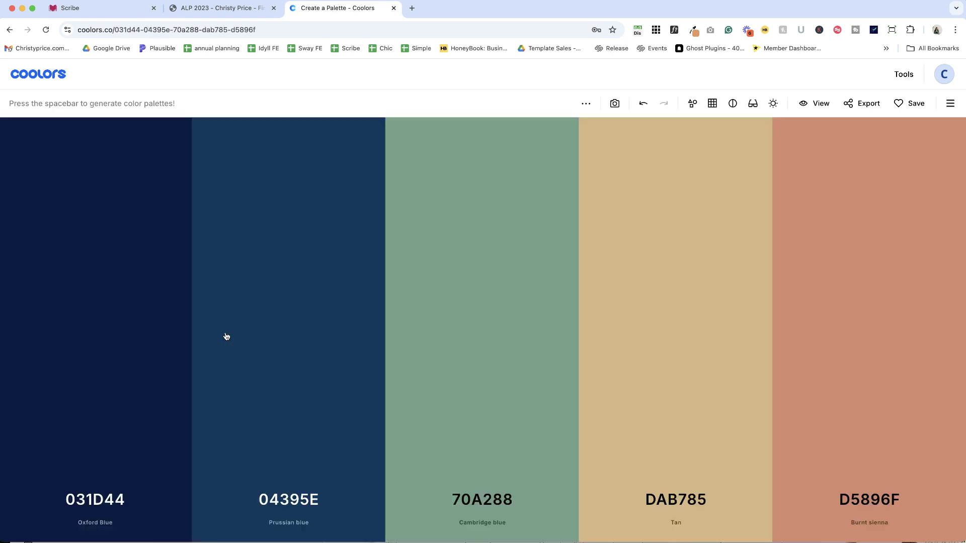
{"action": "key", "text": "space"}
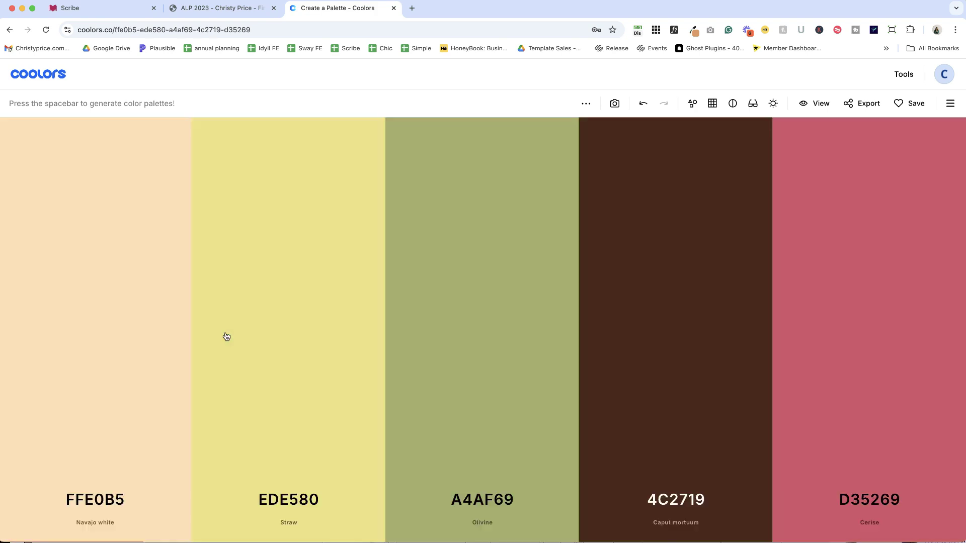
{"action": "key", "text": "space"}
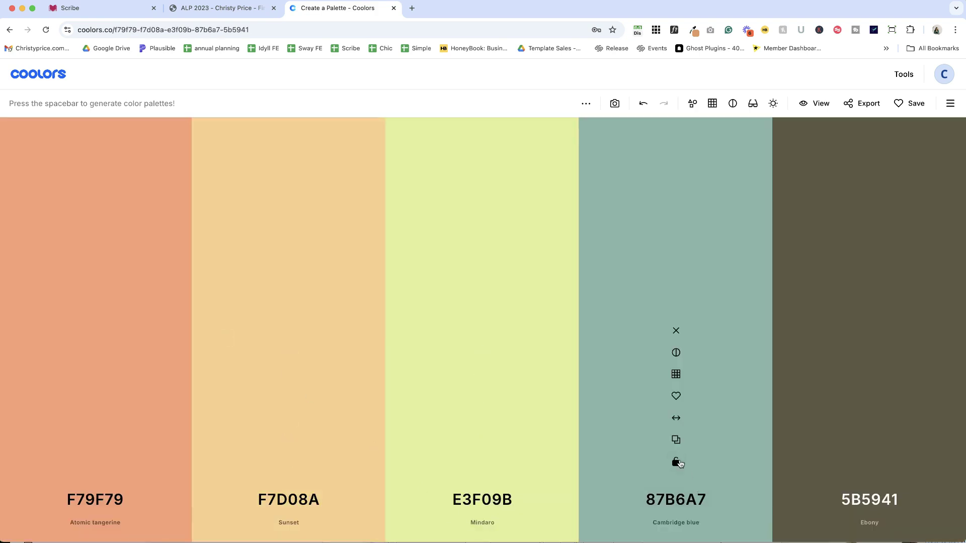
Step: Lock Cambridge blue in the second slot, and make the first colour white (fff) and lock it
{"action": "left_click", "coordinate": [677, 462]}
{"action": "left_click_drag", "start_coordinate": [674, 425], "coordinate": [262, 423]}
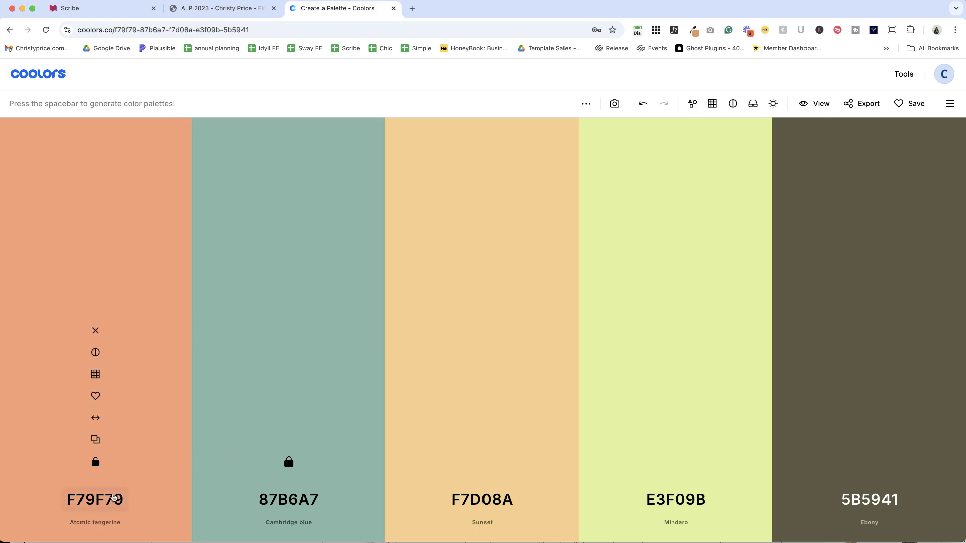
{"action": "left_click", "coordinate": [103, 497]}
{"action": "type", "text": "fff"}
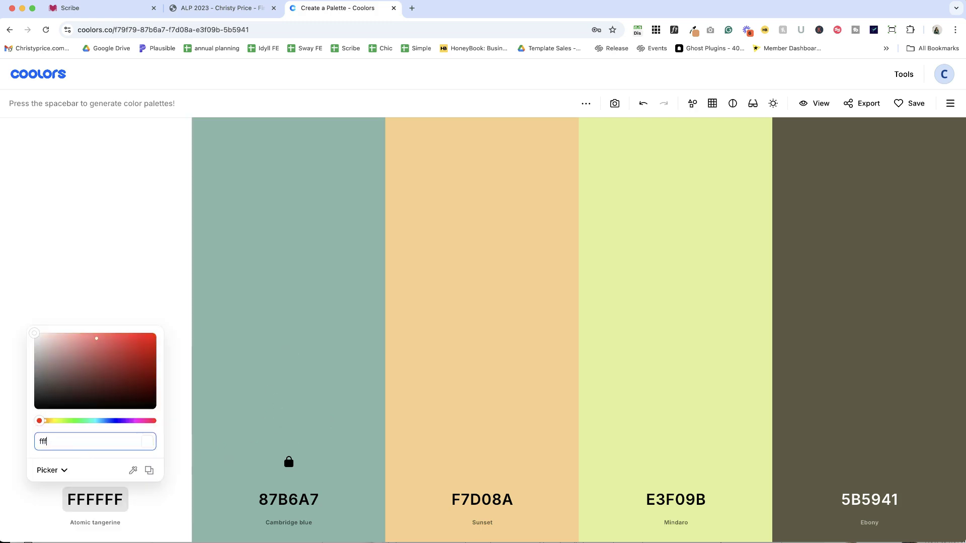
{"action": "left_click", "coordinate": [163, 296]}
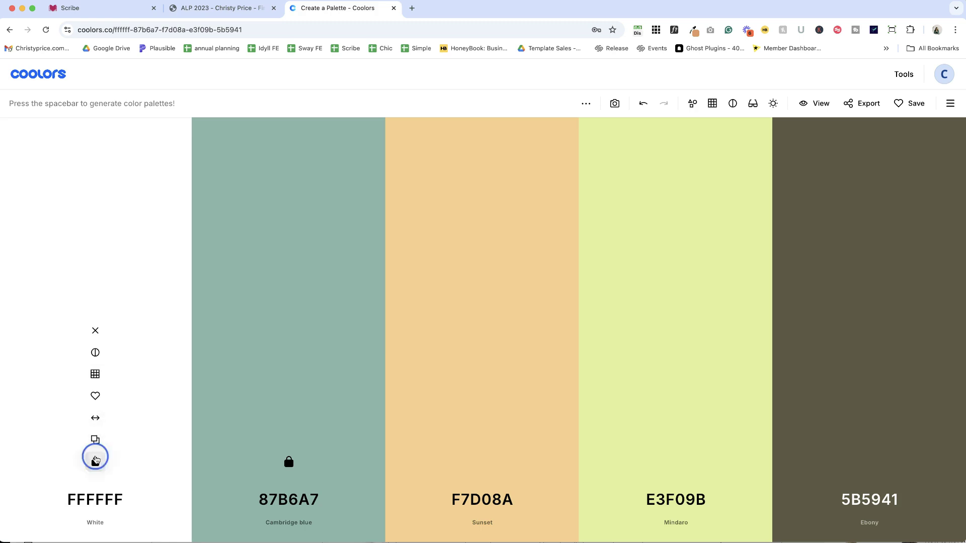
{"action": "left_click", "coordinate": [95, 461]}
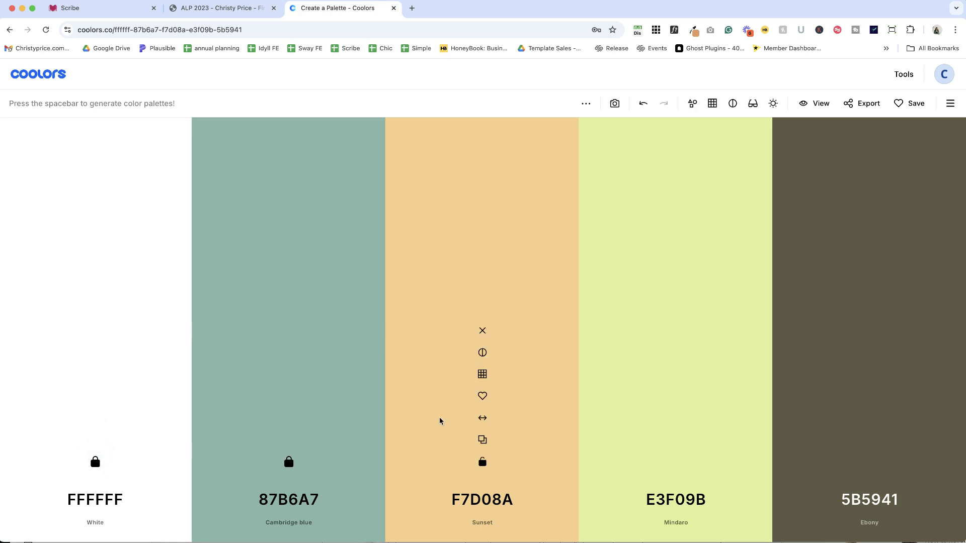
Step: Make the last colour black (000) and regenerate the unlocked colours
{"action": "left_click", "coordinate": [867, 504]}
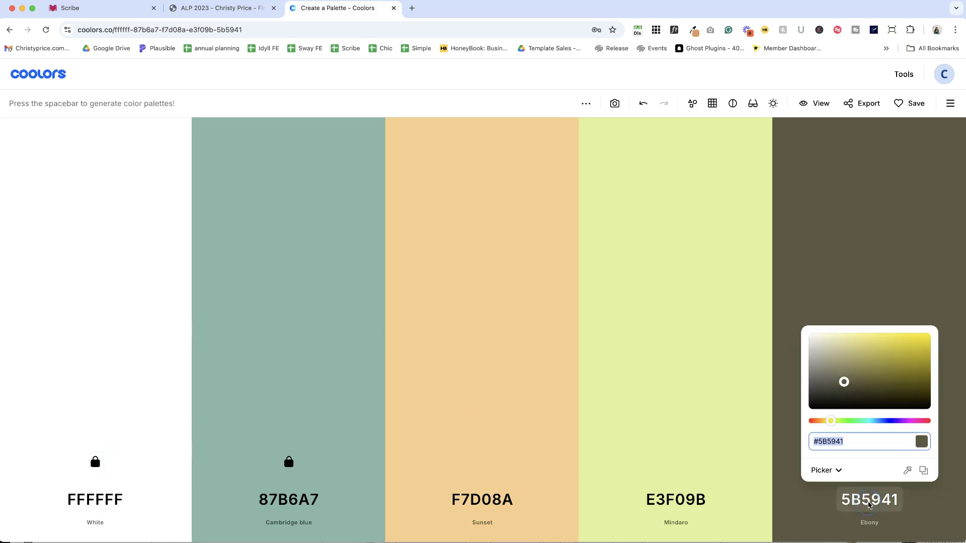
{"action": "type", "text": "000"}
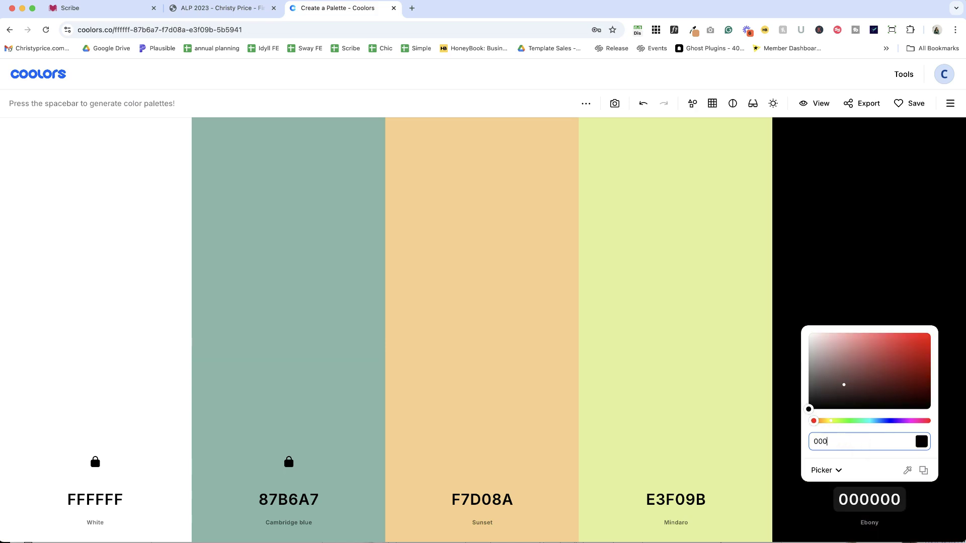
{"action": "left_click", "coordinate": [857, 311]}
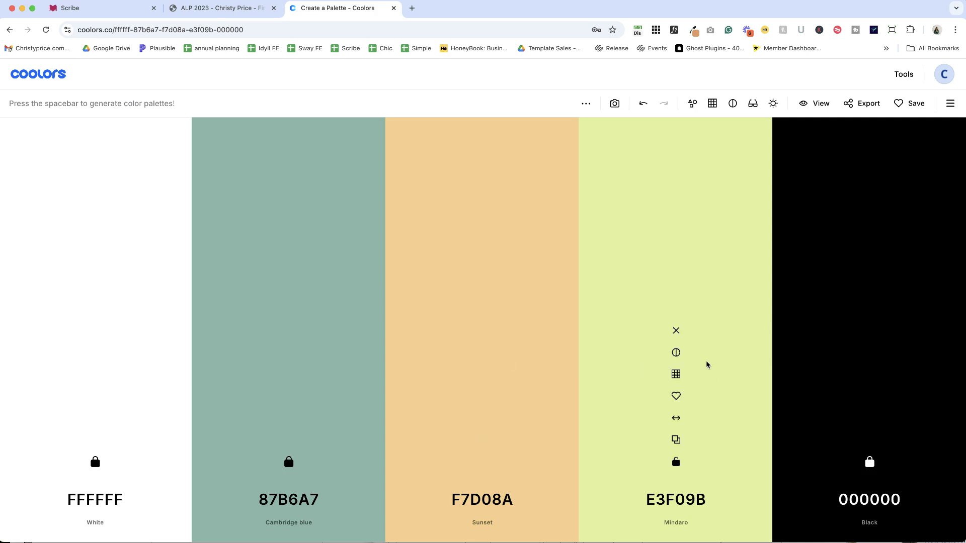
{"action": "key", "text": "space"}
{"action": "key", "text": "space"}
{"action": "key", "text": "space"}
{"action": "key", "text": "space"}
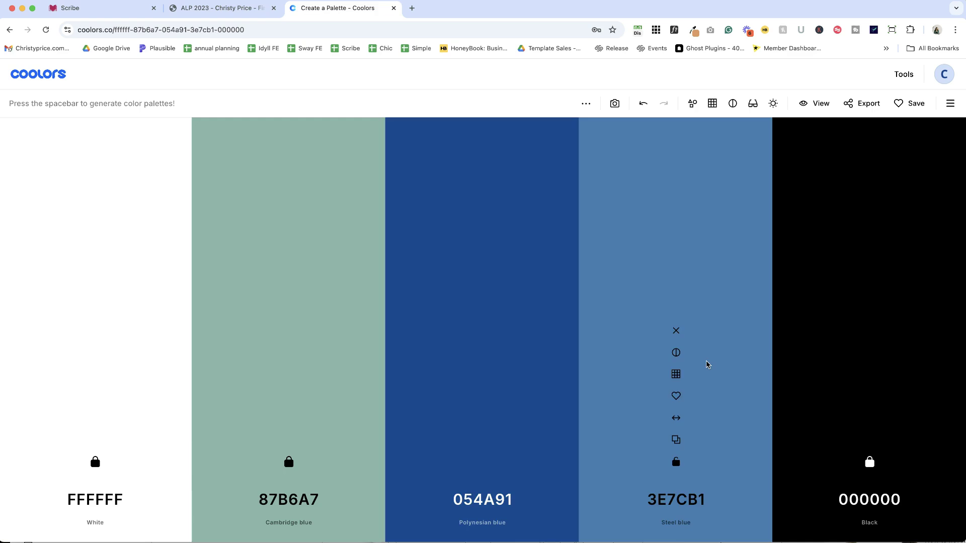
Step: Fill slot four with Hunter green 34623F and the middle with Space cadet 2A324B, locking both
{"action": "key", "text": "space"}
{"action": "key", "text": "space"}
{"action": "key", "text": "space"}
{"action": "key", "text": "space"}
{"action": "key", "text": "space"}
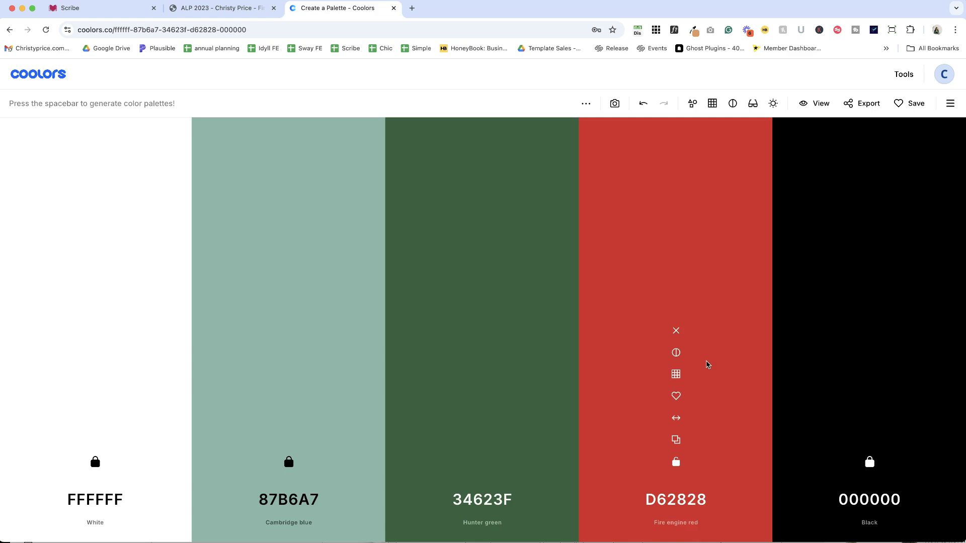
{"action": "left_click_drag", "start_coordinate": [482, 418], "coordinate": [678, 416]}
{"action": "left_click", "coordinate": [676, 461]}
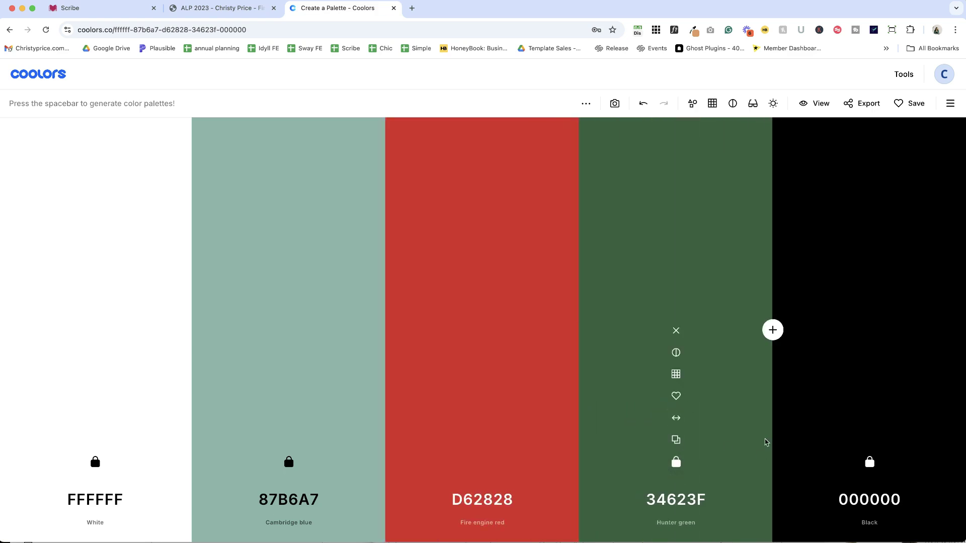
{"action": "key", "text": "space"}
{"action": "key", "text": "space"}
{"action": "key", "text": "space"}
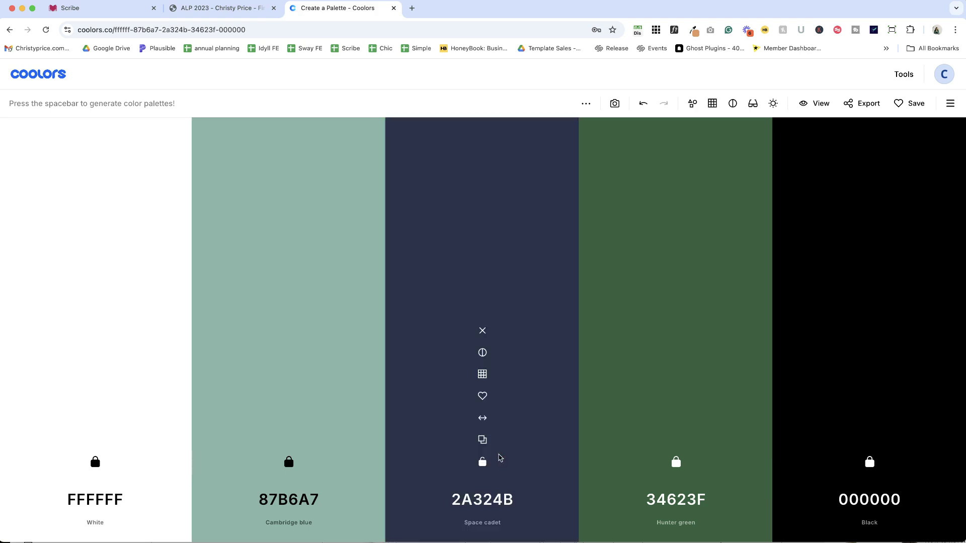
{"action": "left_click", "coordinate": [483, 461]}
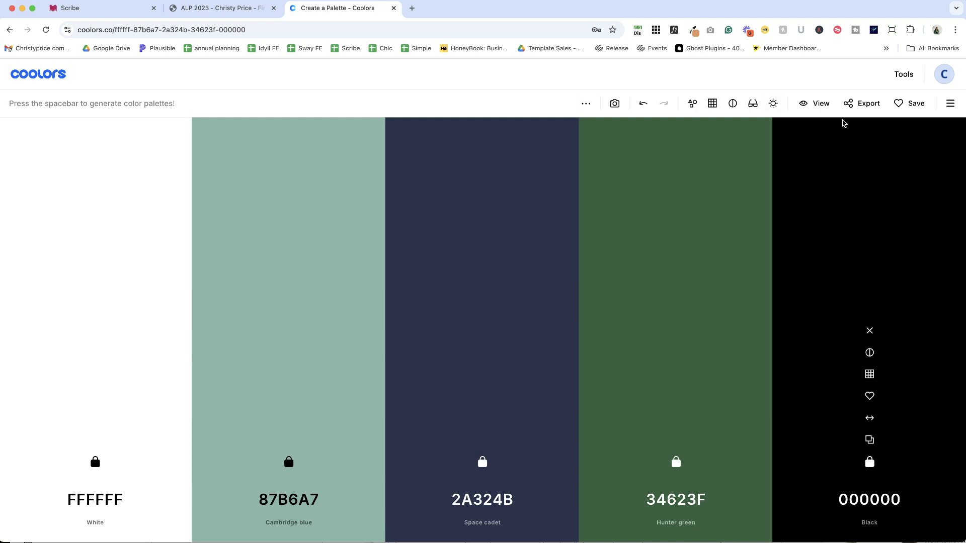
{"action": "left_click", "coordinate": [862, 103]}
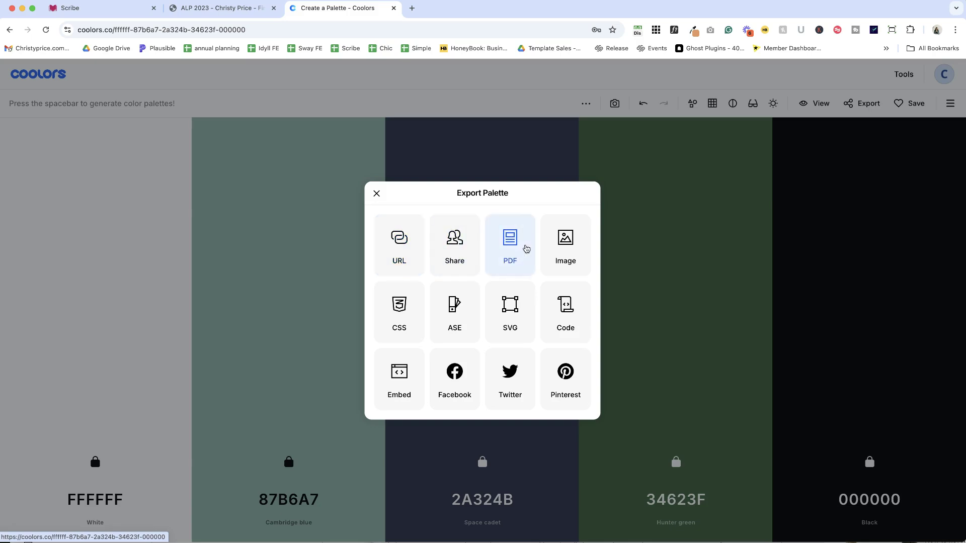
{"action": "left_click", "coordinate": [563, 252]}
{"action": "left_click", "coordinate": [736, 104]}
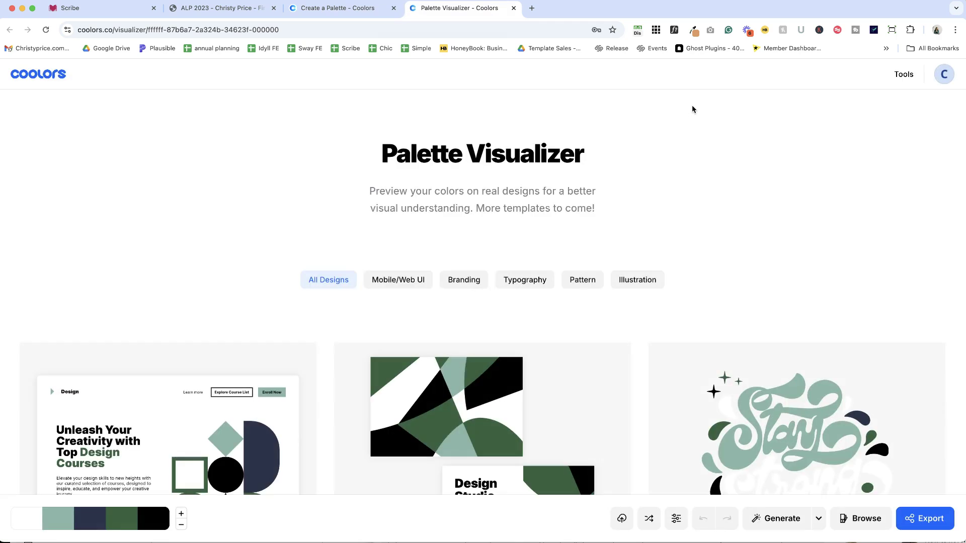
{"action": "scroll", "coordinate": [693, 109], "scroll_direction": "down", "scroll_amount": 10}
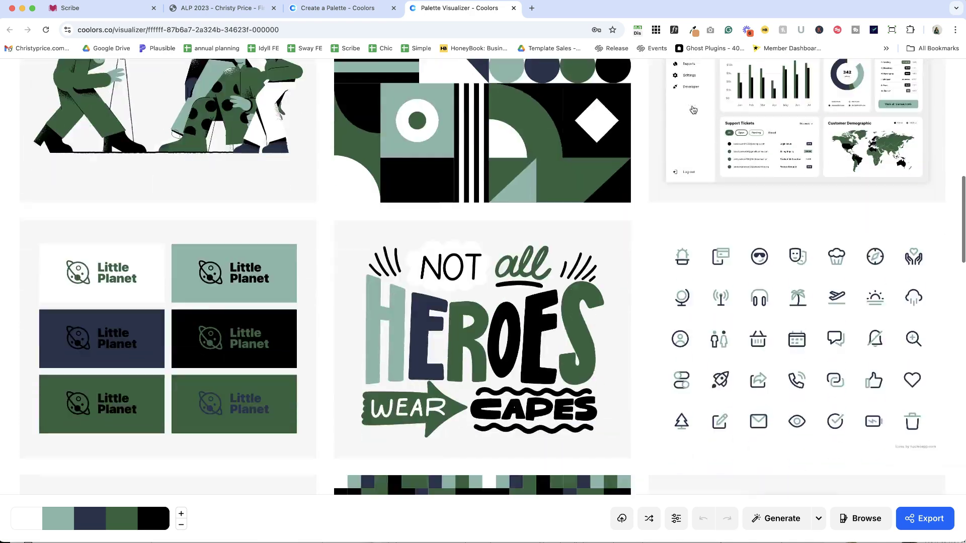
{"action": "scroll", "coordinate": [693, 110], "scroll_direction": "down", "scroll_amount": 20}
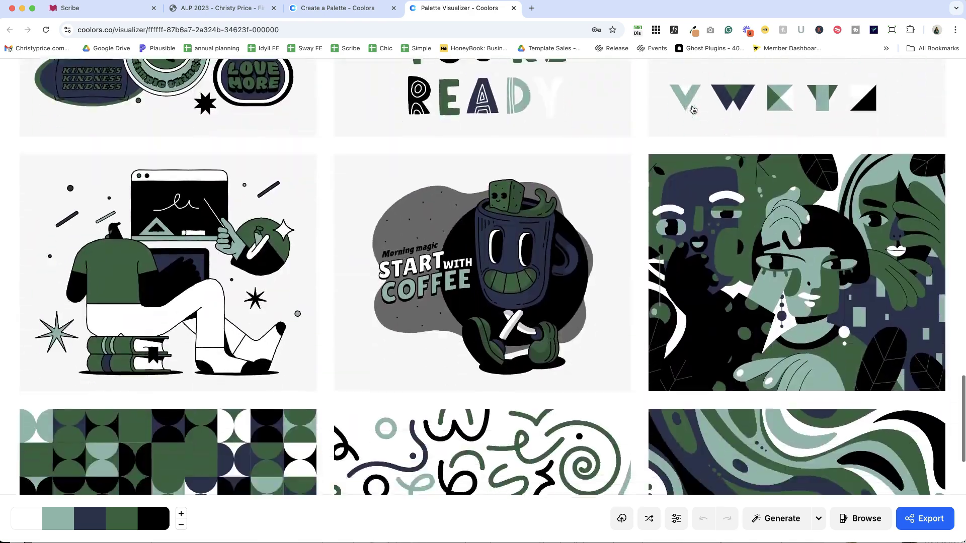
{"action": "scroll", "coordinate": [693, 110], "scroll_direction": "down", "scroll_amount": 5}
{"action": "scroll", "coordinate": [693, 109], "scroll_direction": "up", "scroll_amount": 20}
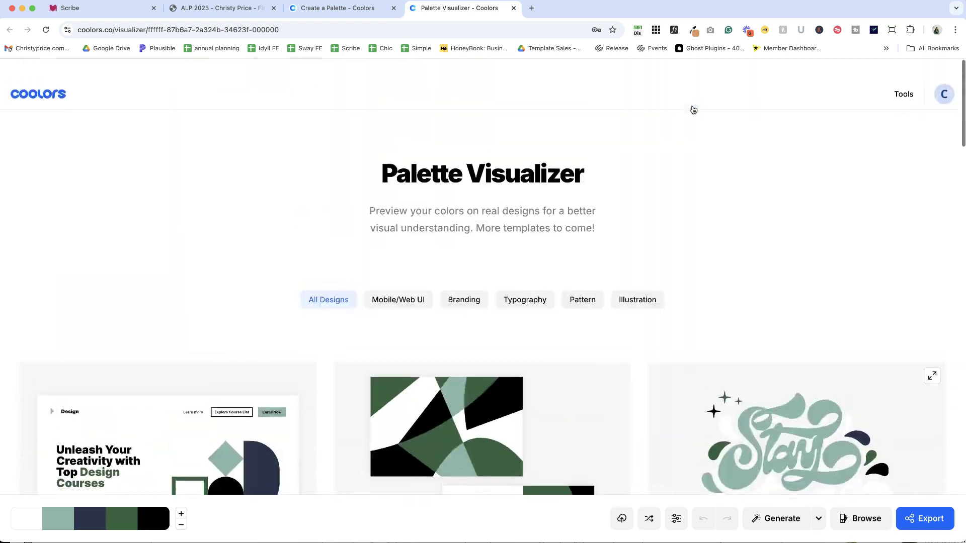
{"action": "left_click", "coordinate": [400, 281]}
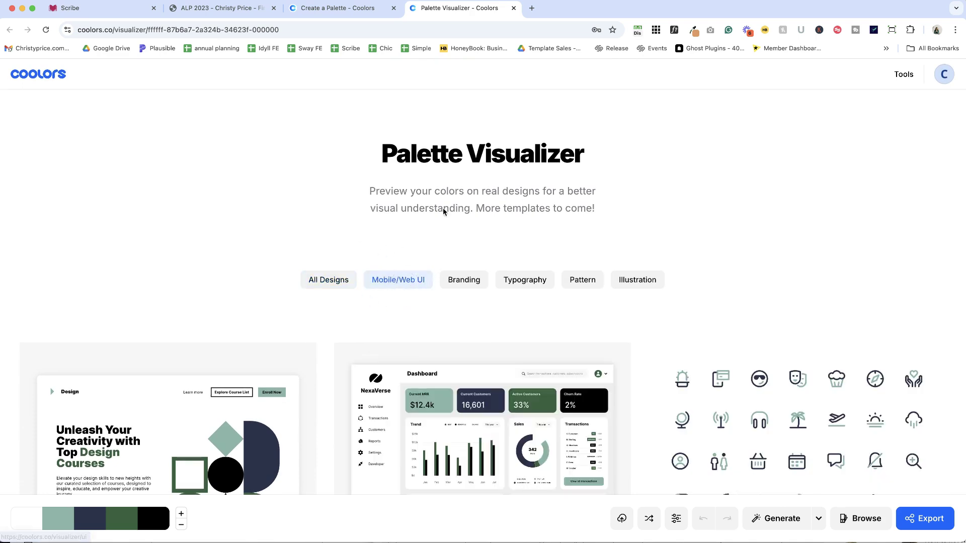
{"action": "scroll", "coordinate": [437, 224], "scroll_direction": "down", "scroll_amount": 10}
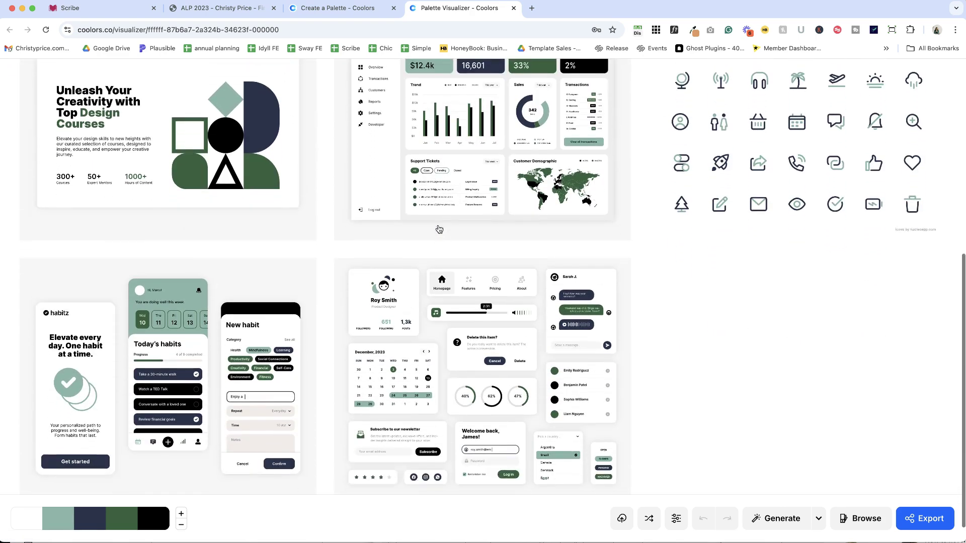
{"action": "scroll", "coordinate": [439, 229], "scroll_direction": "up", "scroll_amount": 8}
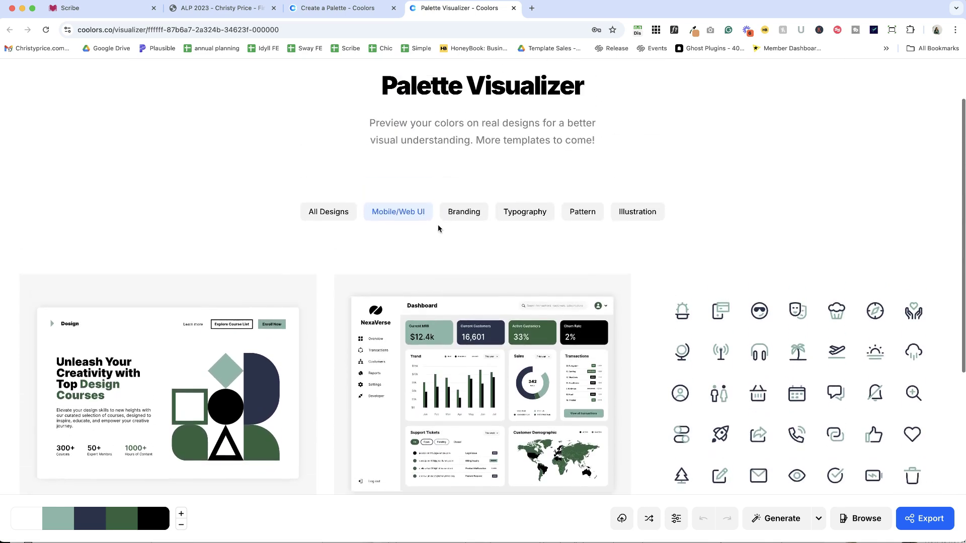
{"action": "scroll", "coordinate": [437, 229], "scroll_direction": "up", "scroll_amount": 2}
{"action": "left_click", "coordinate": [464, 274]}
{"action": "scroll", "coordinate": [518, 229], "scroll_direction": "down", "scroll_amount": 3}
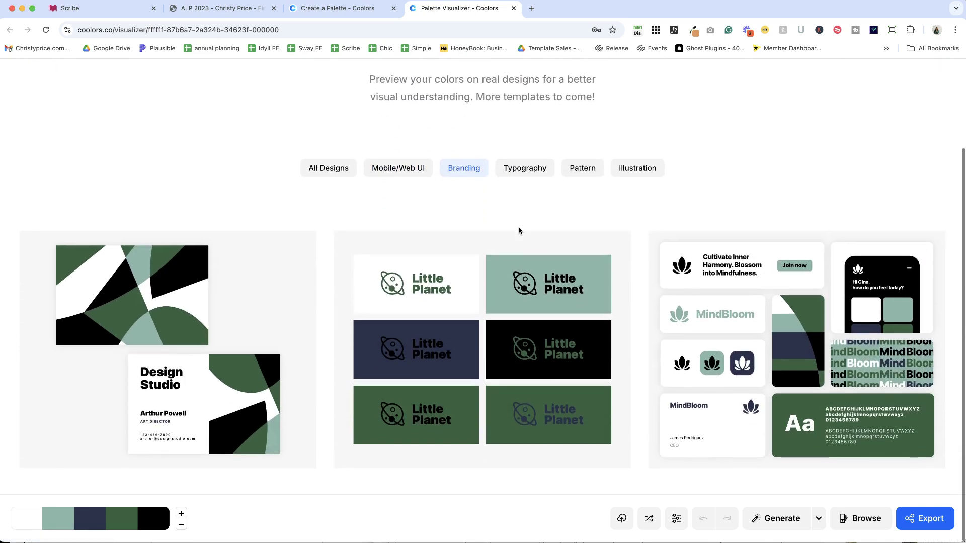
{"action": "scroll", "coordinate": [519, 231], "scroll_direction": "up", "scroll_amount": 1}
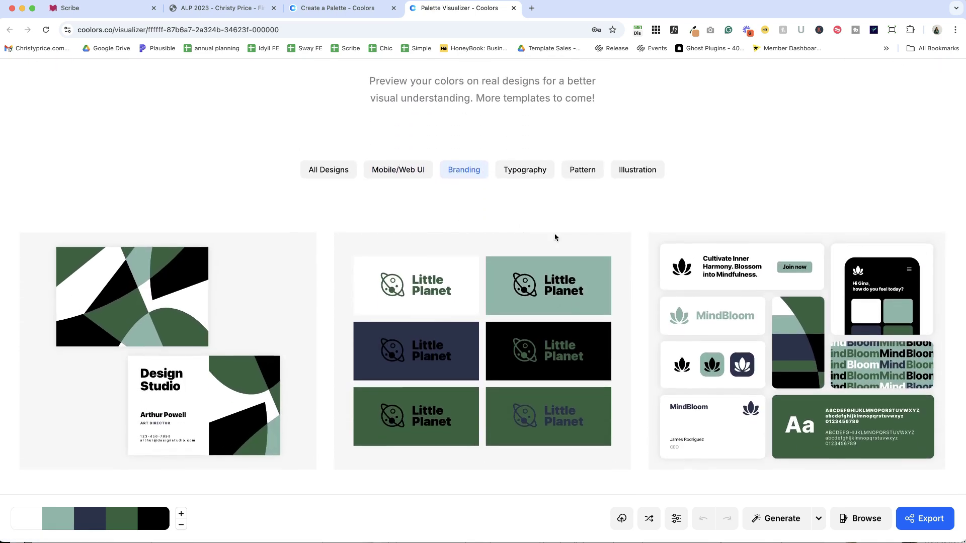
{"action": "left_click", "coordinate": [533, 172]}
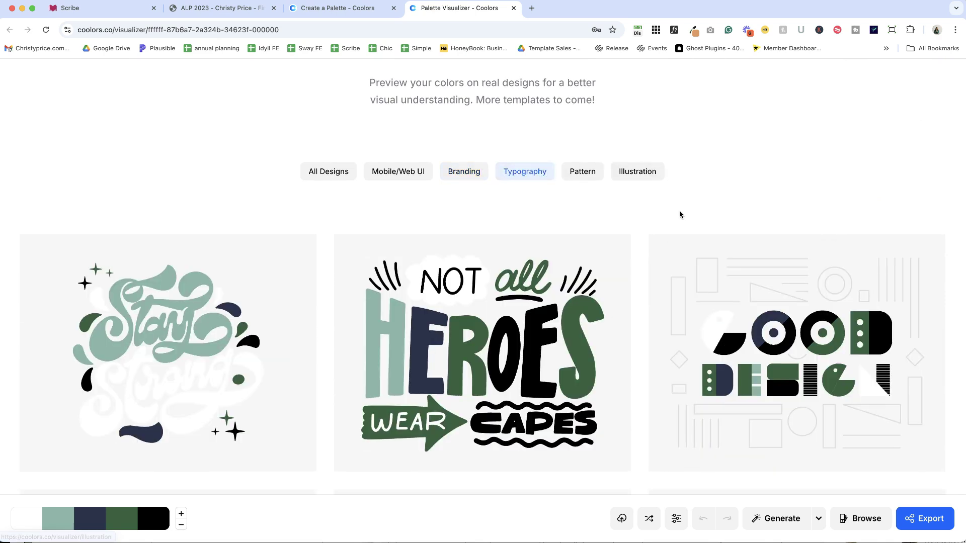
{"action": "scroll", "coordinate": [679, 214], "scroll_direction": "down", "scroll_amount": 5}
{"action": "scroll", "coordinate": [680, 215], "scroll_direction": "up", "scroll_amount": 8}
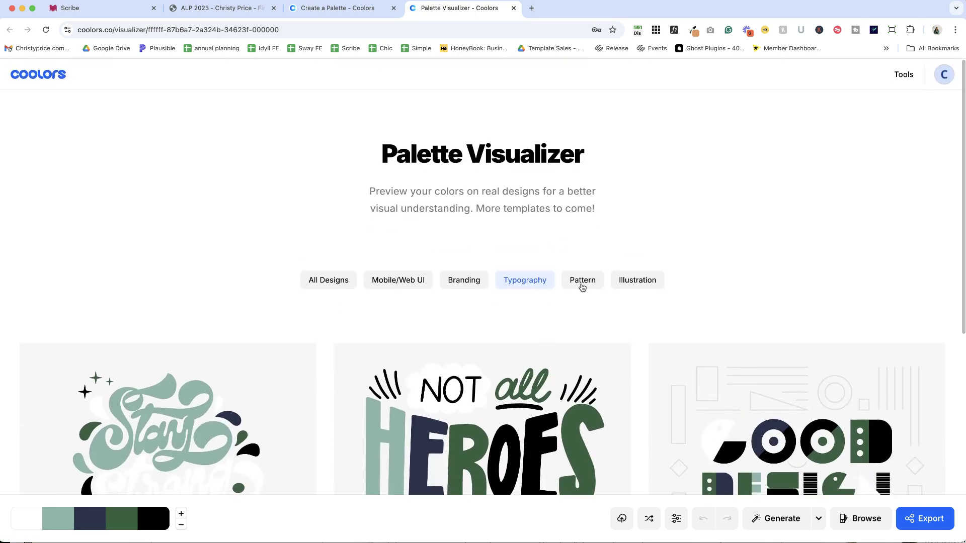
{"action": "left_click", "coordinate": [581, 282]}
{"action": "left_click", "coordinate": [636, 284]}
{"action": "left_click", "coordinate": [325, 280]}
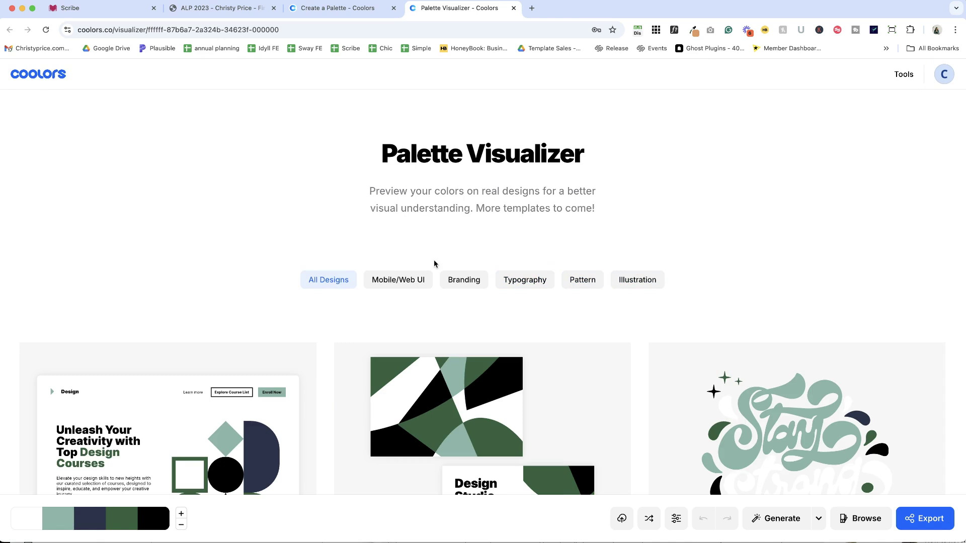
Step: Swap Space cadet for raspberry EA0B60 from the Rose shades, then open the Palette Visualizer
{"action": "left_click", "coordinate": [340, 8]}
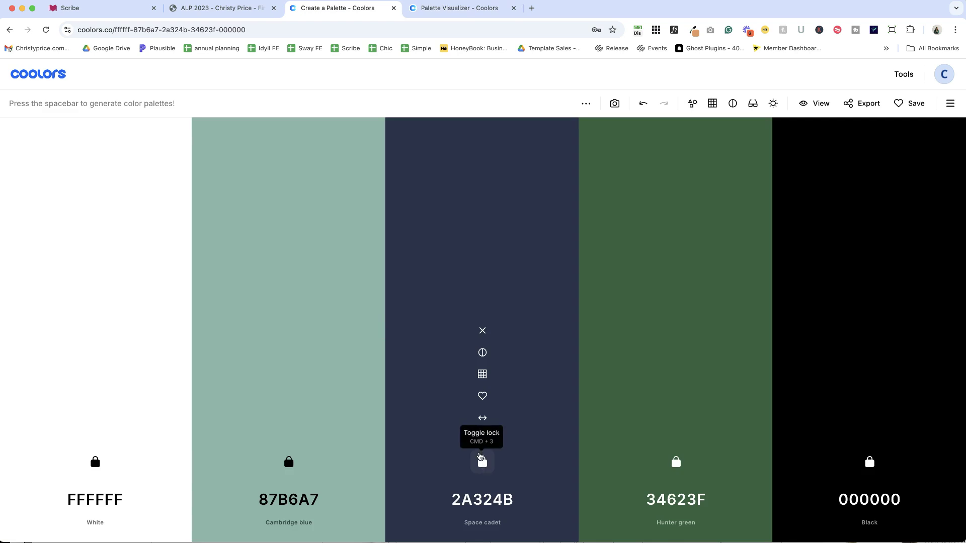
{"action": "left_click", "coordinate": [485, 467]}
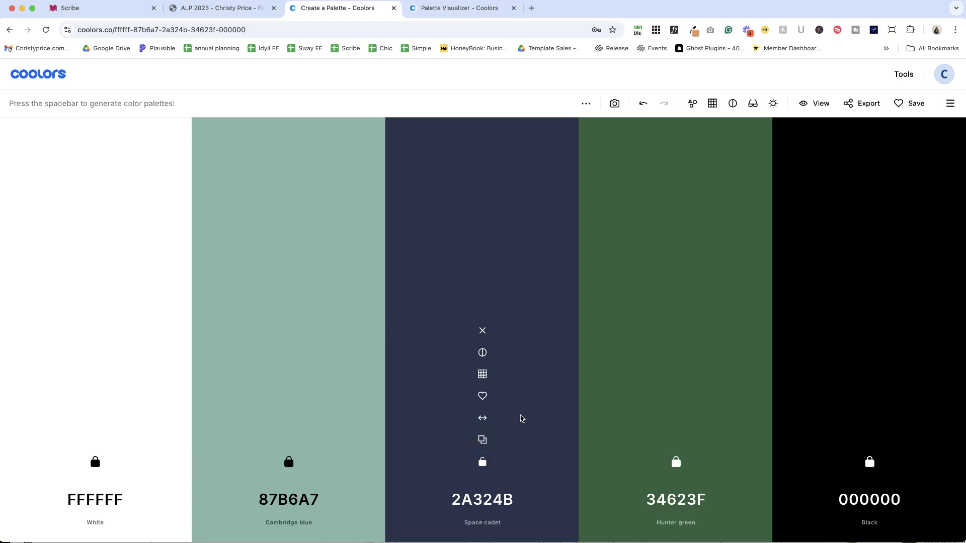
{"action": "key", "text": "space"}
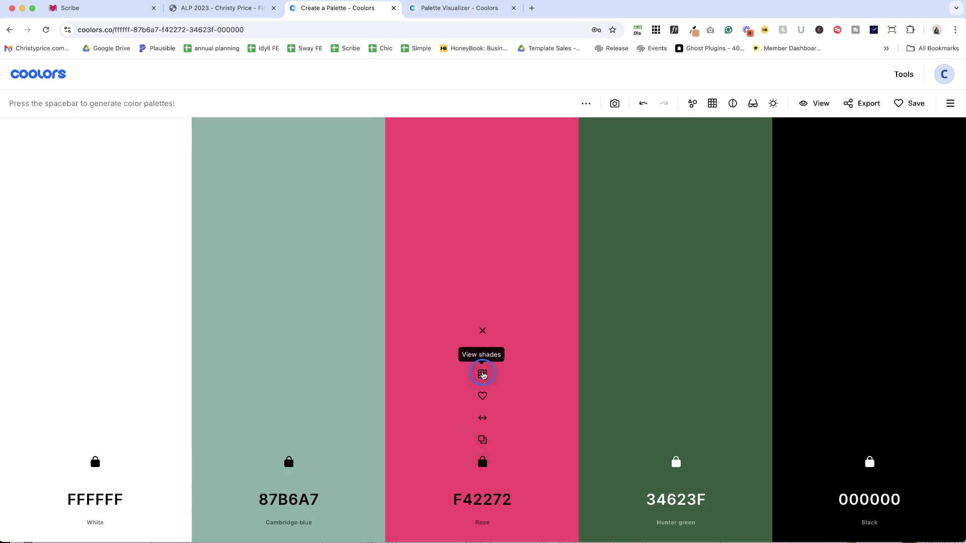
{"action": "left_click", "coordinate": [482, 374]}
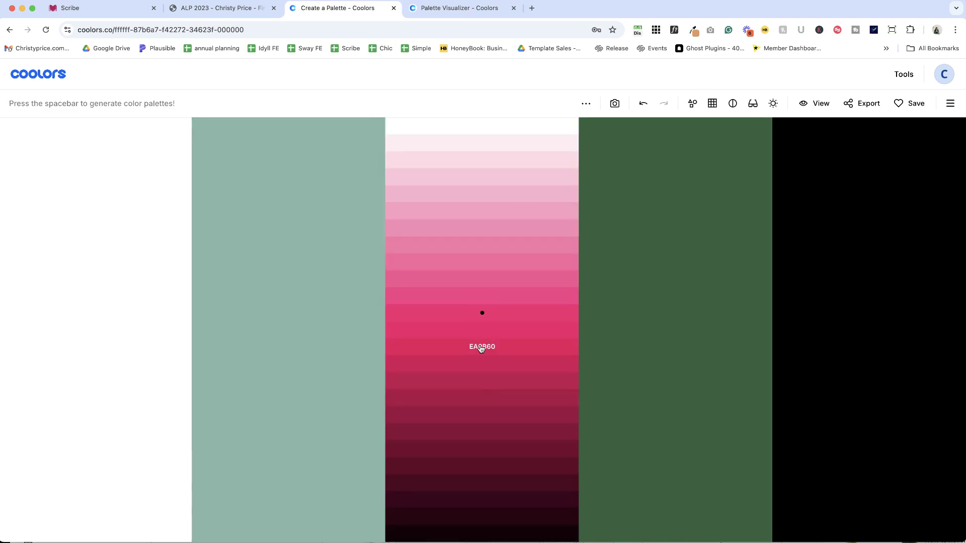
{"action": "left_click", "coordinate": [482, 348]}
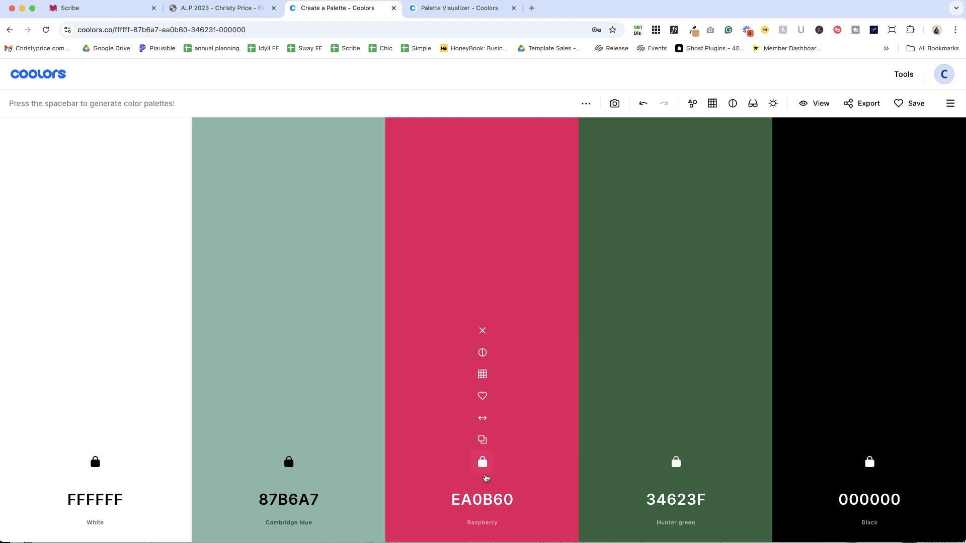
{"action": "left_click", "coordinate": [691, 103]}
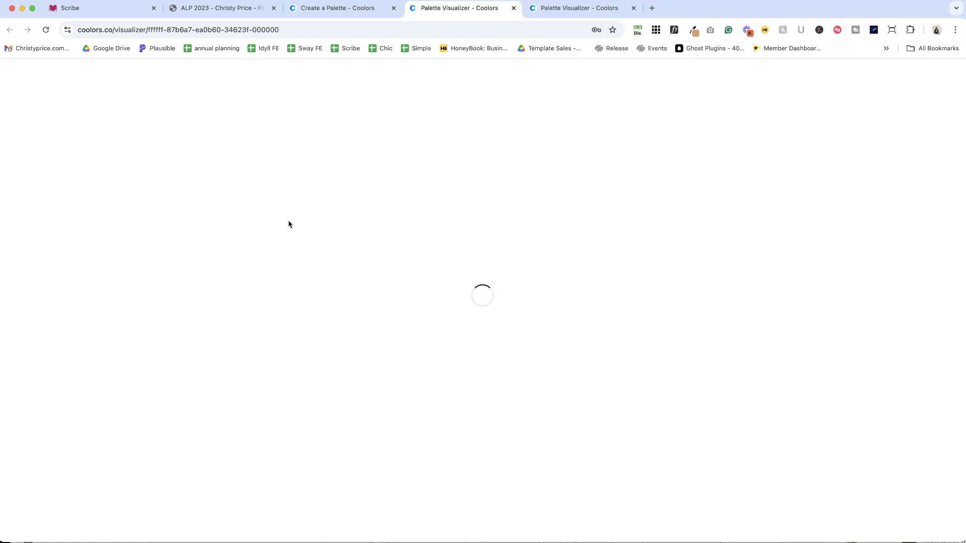
Step: Scroll through the visualizer to check the raspberry palette on the sample designs
{"action": "scroll", "coordinate": [393, 248], "scroll_direction": "down", "scroll_amount": 15}
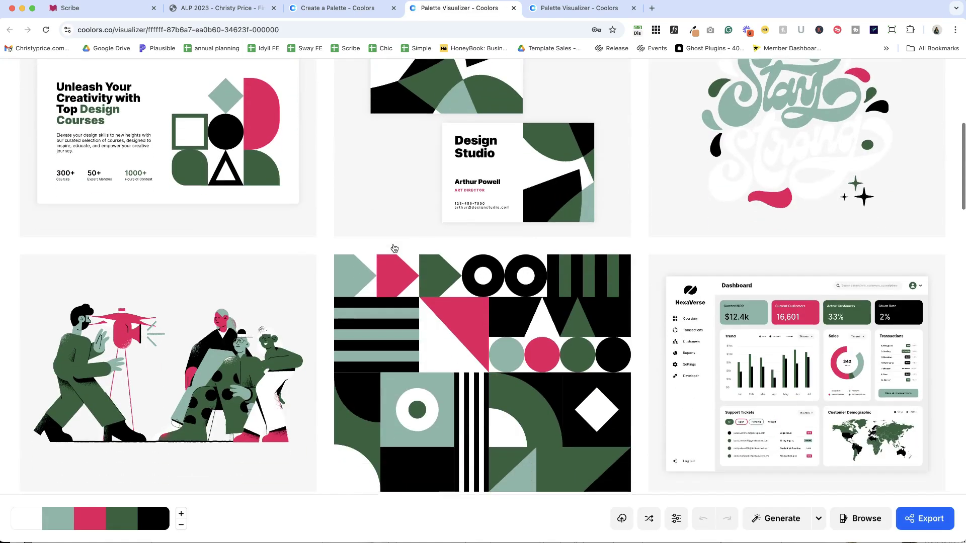
{"action": "scroll", "coordinate": [393, 247], "scroll_direction": "down", "scroll_amount": 12}
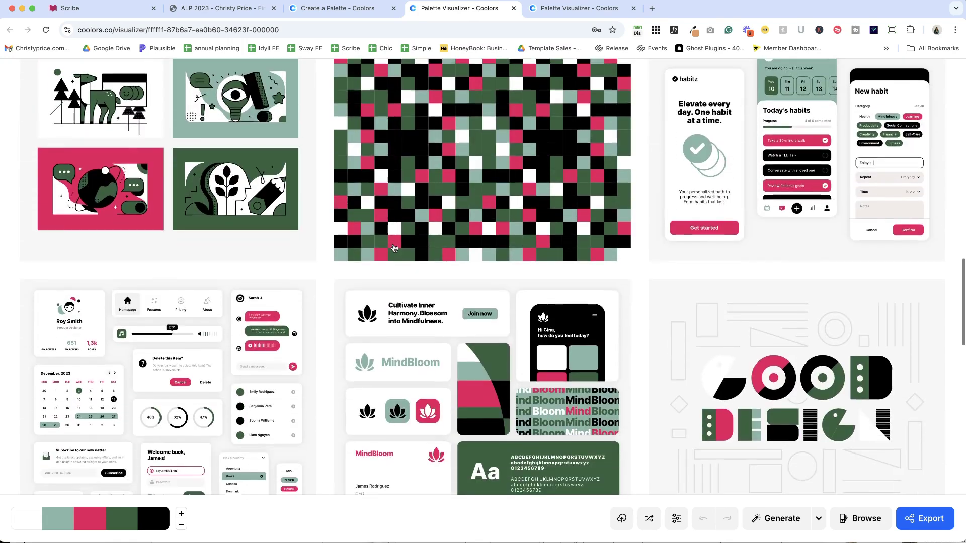
{"action": "scroll", "coordinate": [394, 247], "scroll_direction": "up", "scroll_amount": 10}
{"action": "scroll", "coordinate": [394, 247], "scroll_direction": "up", "scroll_amount": 10}
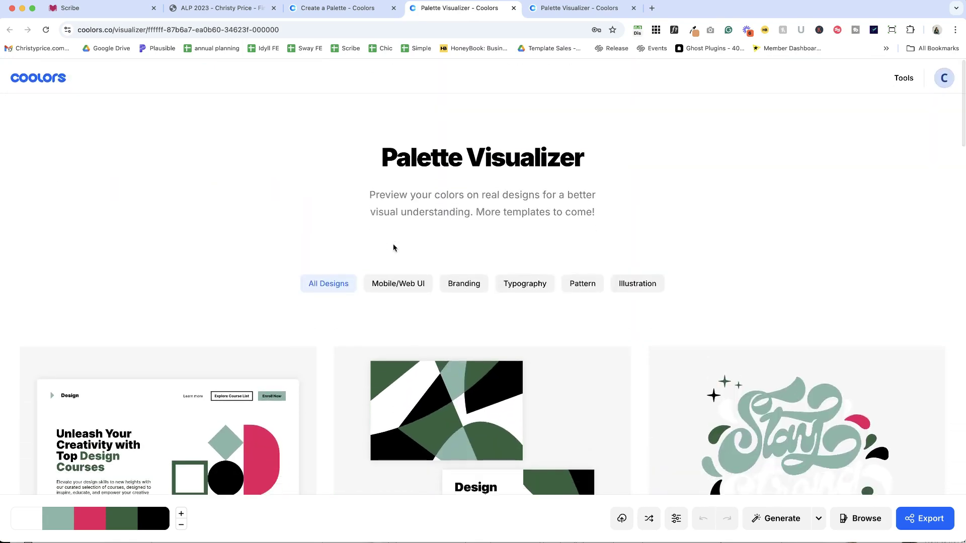
{"action": "scroll", "coordinate": [393, 248], "scroll_direction": "down", "scroll_amount": 10}
{"action": "scroll", "coordinate": [393, 247], "scroll_direction": "down", "scroll_amount": 5}
{"action": "scroll", "coordinate": [393, 247], "scroll_direction": "up", "scroll_amount": 12}
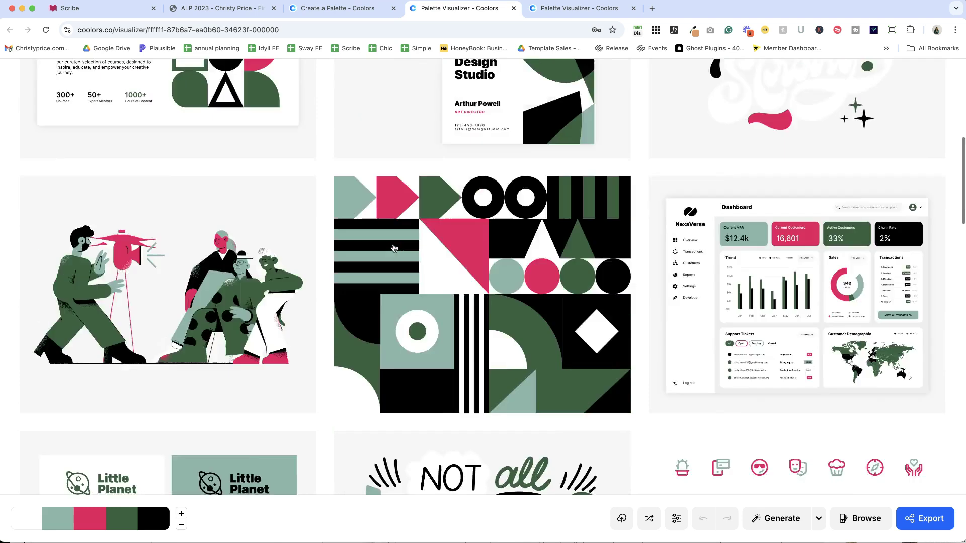
Step: Copy the Cambridge blue hex 87B6A7 from Coolors and return to the Scribe palette editor
{"action": "left_click", "coordinate": [347, 8]}
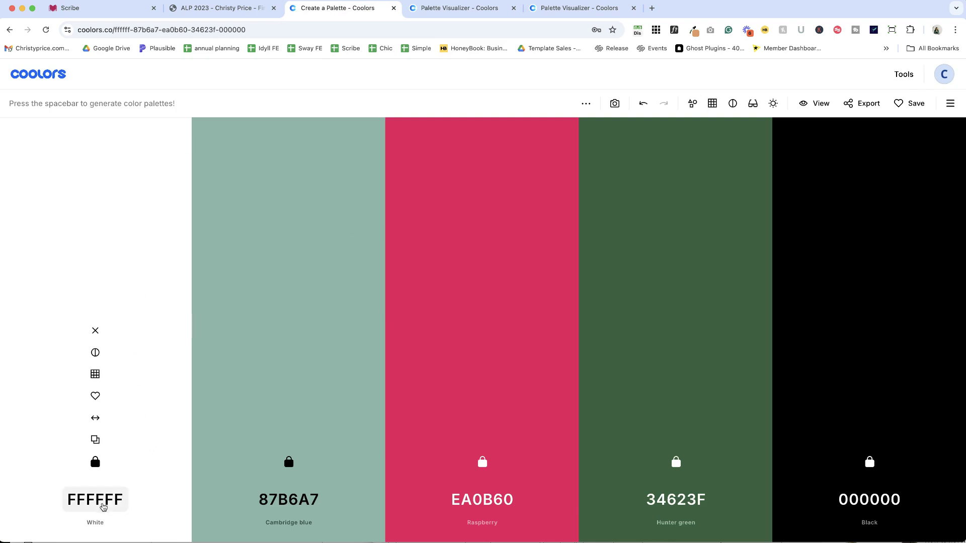
{"action": "left_click", "coordinate": [269, 501]}
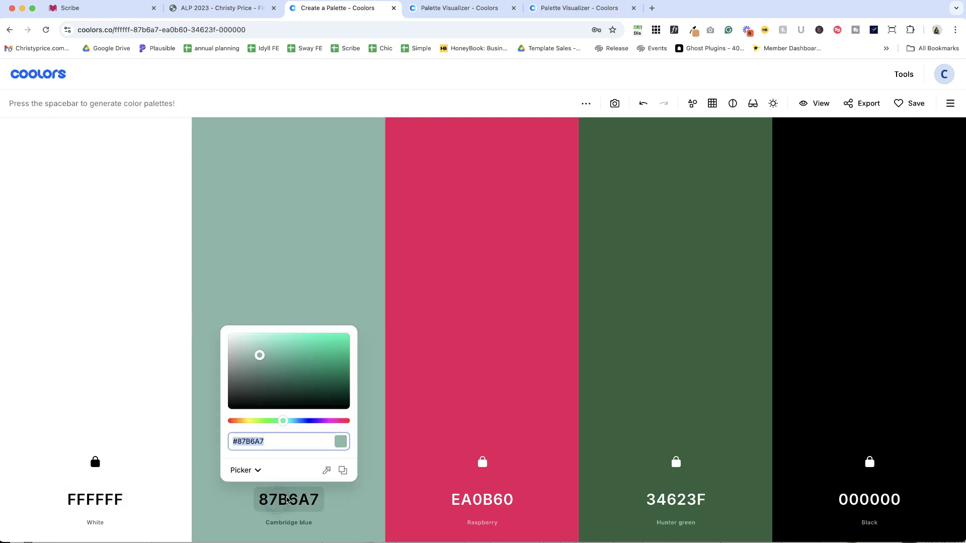
{"action": "left_click", "coordinate": [264, 442]}
{"action": "left_click", "coordinate": [95, 8]}
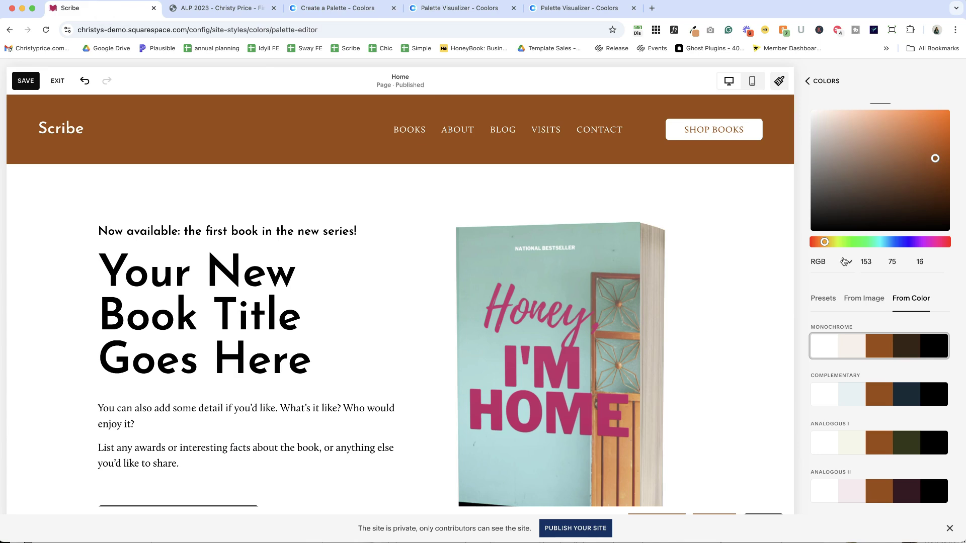
Step: Set the palette's second colour to sage blue 87B6A7
{"action": "scroll", "coordinate": [849, 151], "scroll_direction": "up", "scroll_amount": 1}
{"action": "left_click", "coordinate": [825, 145]}
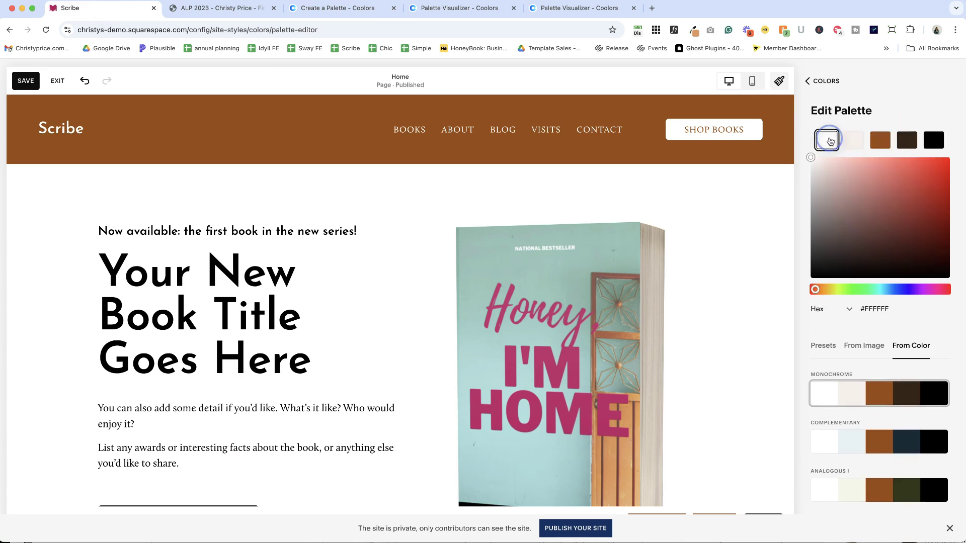
{"action": "left_click", "coordinate": [858, 147]}
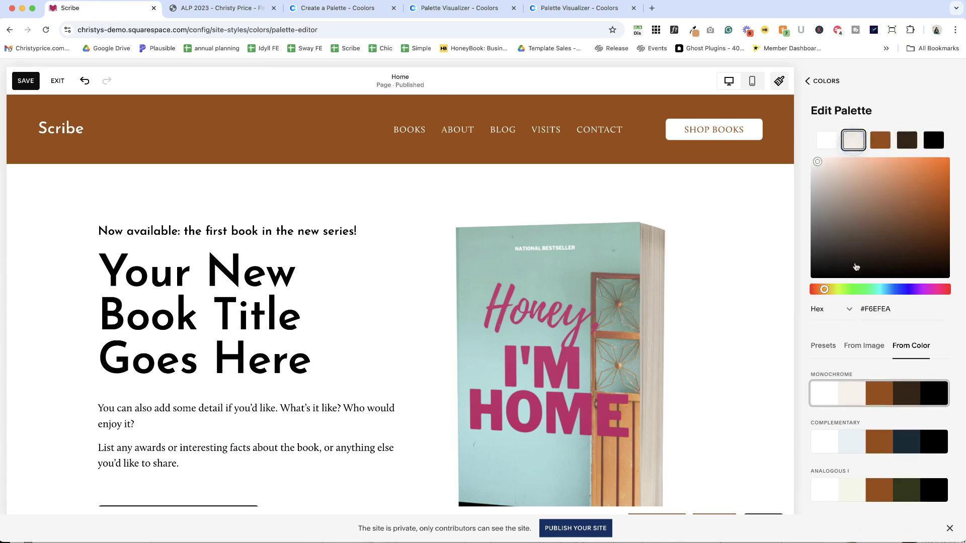
{"action": "left_click", "coordinate": [869, 313]}
{"action": "key", "text": "super+v"}
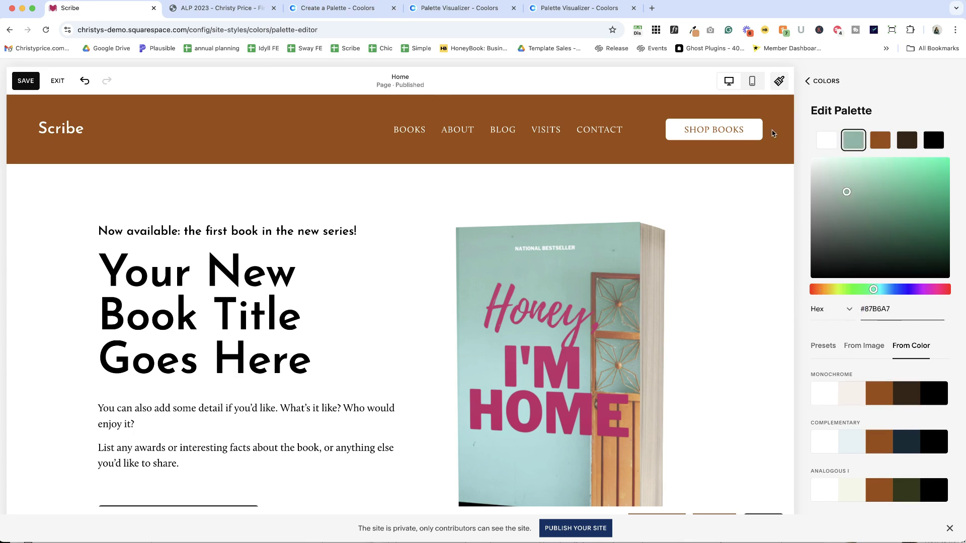
Step: Copy raspberry from Coolors and set the third palette colour to EA0B60
{"action": "left_click", "coordinate": [342, 8]}
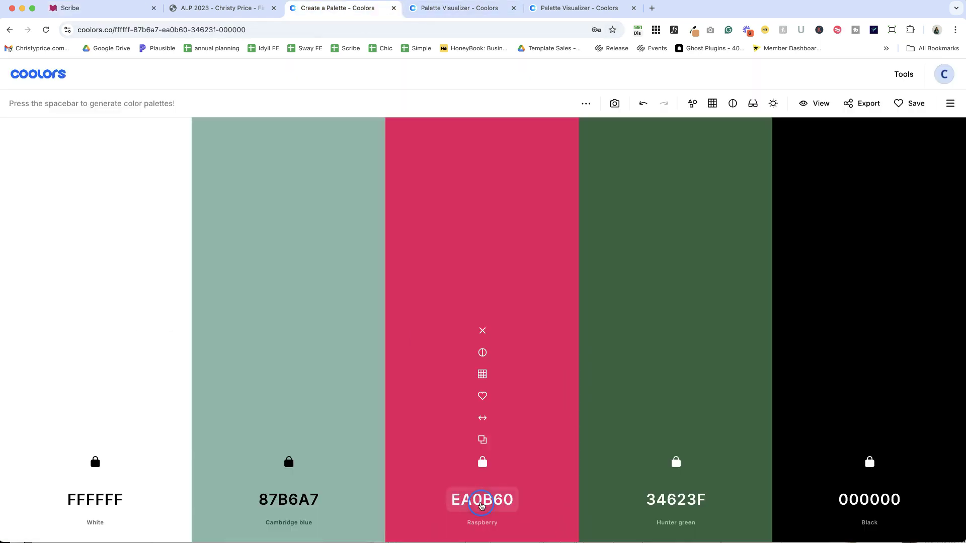
{"action": "left_click", "coordinate": [473, 499]}
{"action": "left_click", "coordinate": [70, 8]}
{"action": "left_click", "coordinate": [822, 283]}
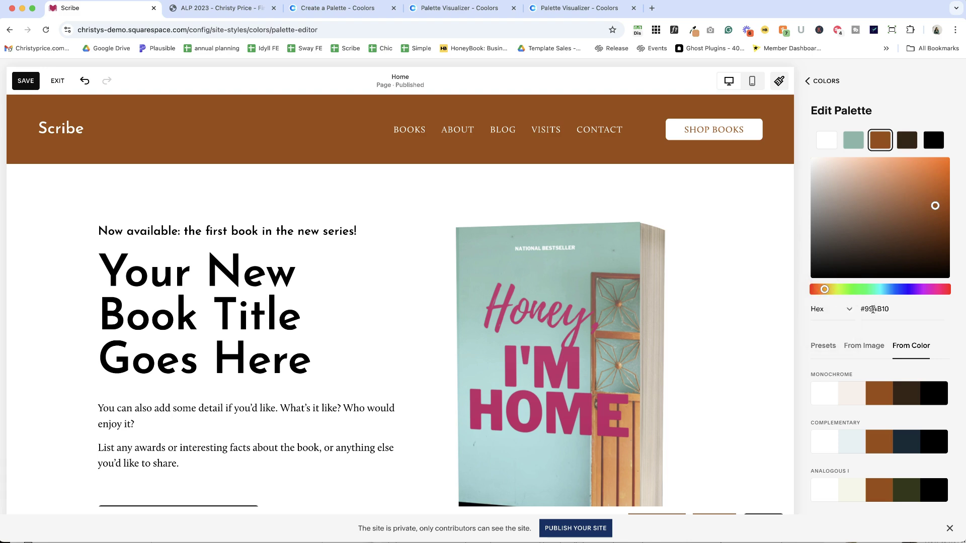
{"action": "left_click", "coordinate": [875, 312]}
{"action": "key", "text": "super+v"}
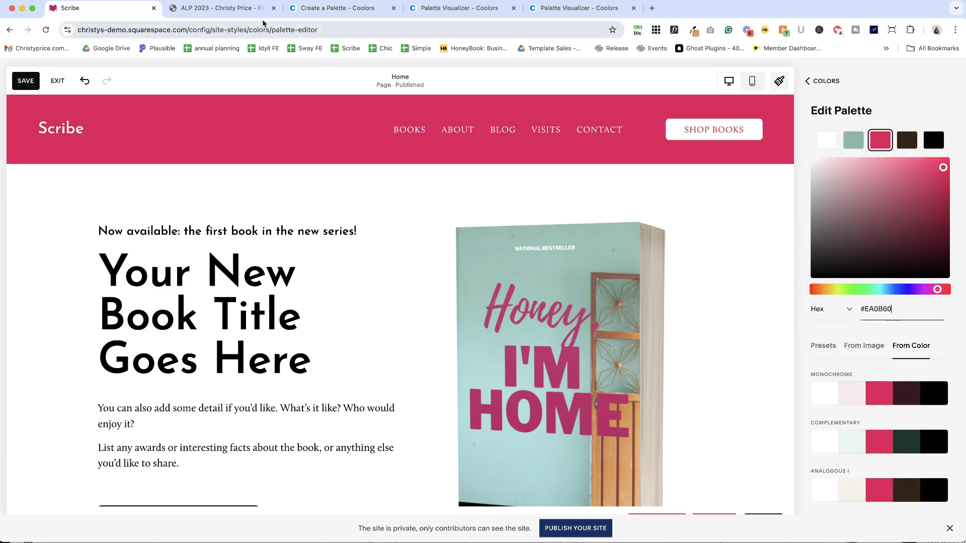
Step: Copy the Hunter green 34623F hex from Coolors for the fourth colour
{"action": "left_click", "coordinate": [320, 8]}
{"action": "left_click", "coordinate": [690, 517]}
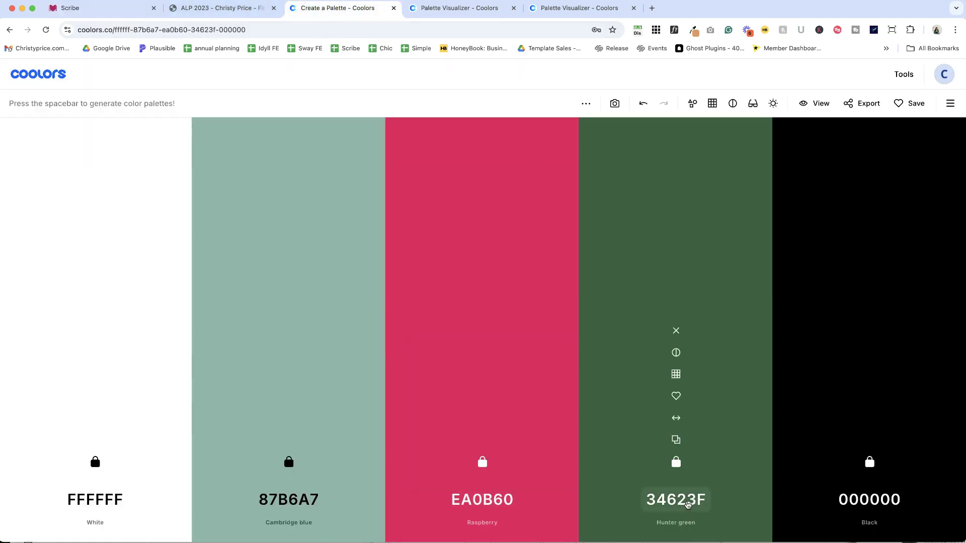
{"action": "left_click", "coordinate": [675, 500]}
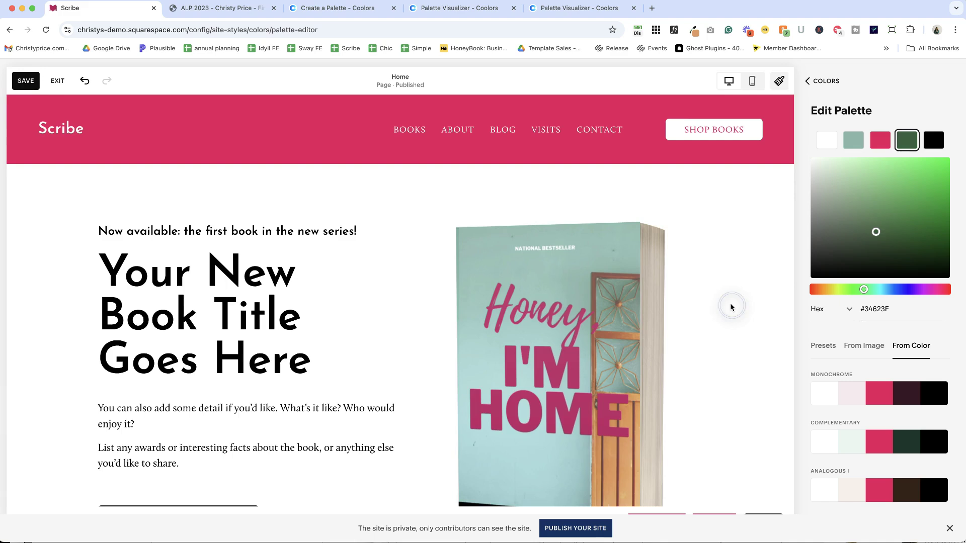
{"action": "scroll", "coordinate": [731, 307], "scroll_direction": "down", "scroll_amount": 5}
{"action": "scroll", "coordinate": [730, 307], "scroll_direction": "down", "scroll_amount": 15}
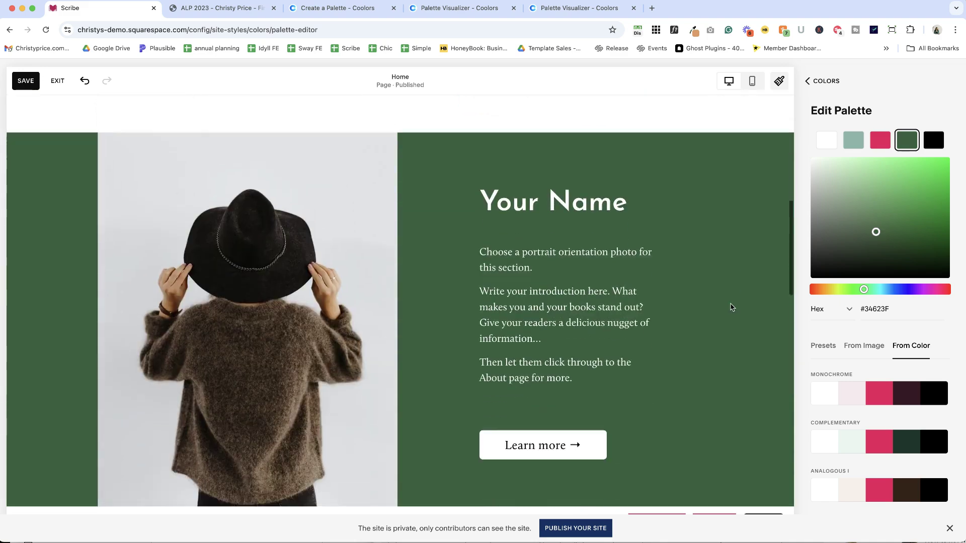
{"action": "scroll", "coordinate": [730, 307], "scroll_direction": "down", "scroll_amount": 5}
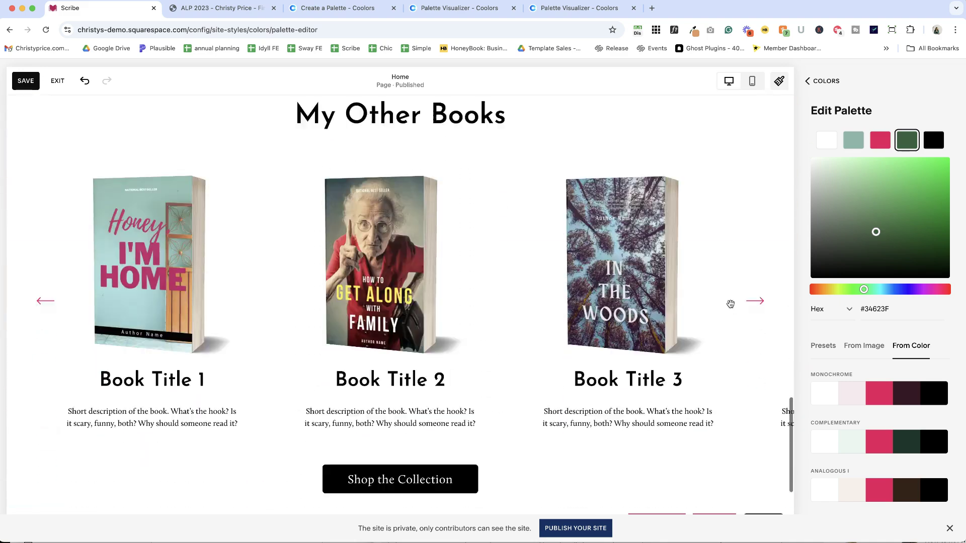
{"action": "scroll", "coordinate": [731, 307], "scroll_direction": "up", "scroll_amount": 15}
{"action": "scroll", "coordinate": [731, 307], "scroll_direction": "up", "scroll_amount": 6}
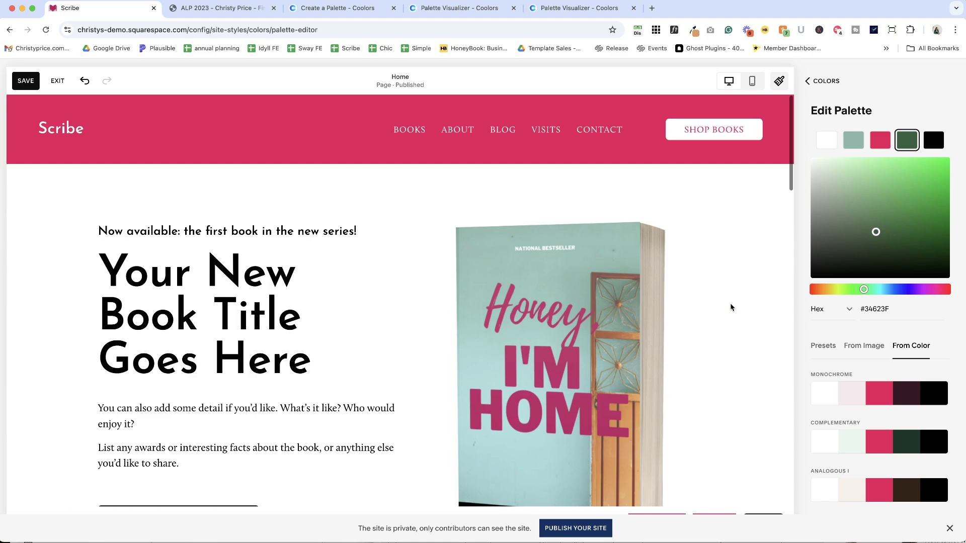